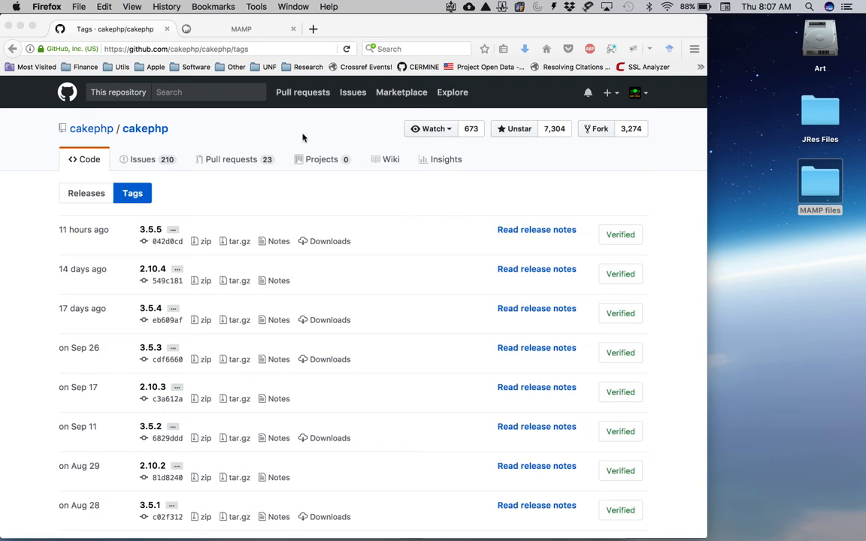
Step: Switch to the Organizing Data workbook in Excel and move its window aside to uncover the browser
{"action": "mouse_move", "coordinate": [551, 524]}
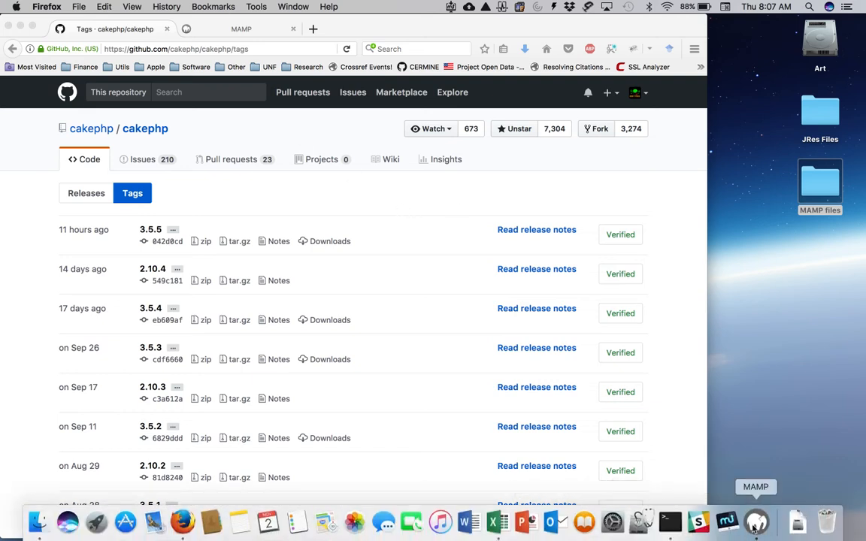
{"action": "left_click", "coordinate": [496, 523]}
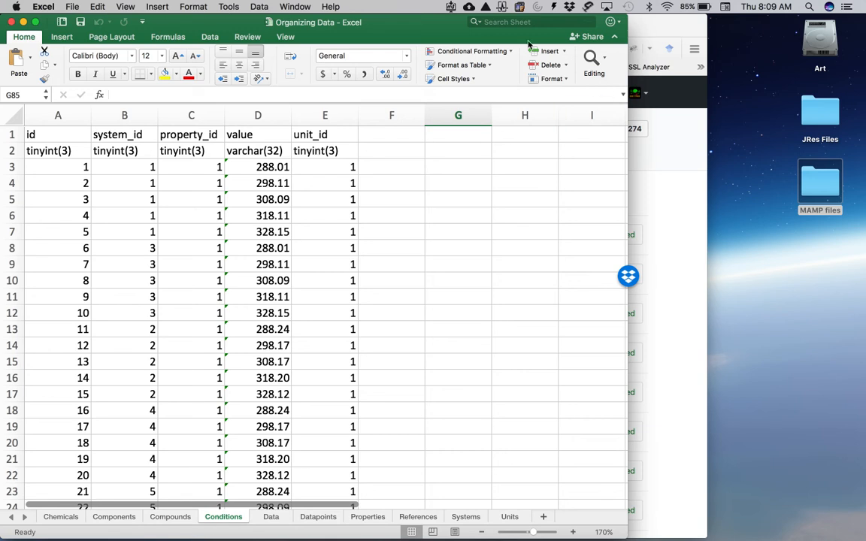
{"action": "left_click_drag", "start_coordinate": [432, 23], "coordinate": [865, 28]}
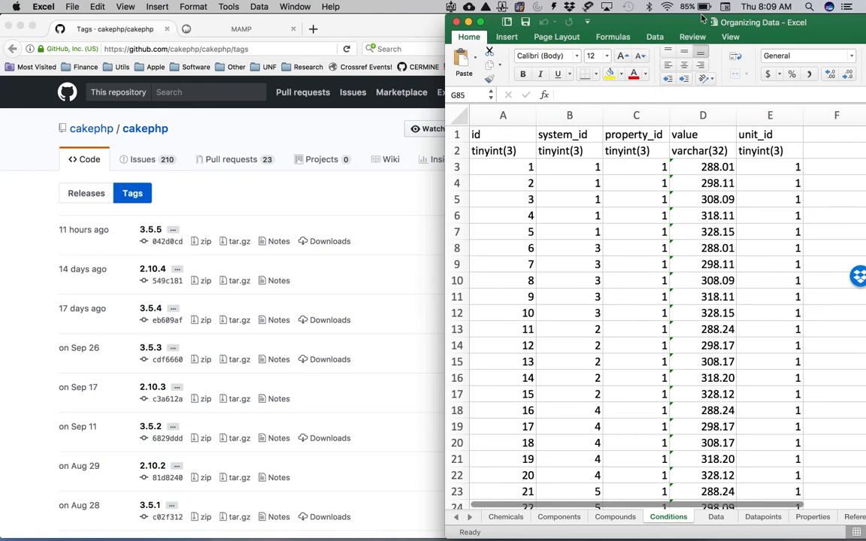
{"action": "left_click_drag", "start_coordinate": [691, 25], "coordinate": [744, 25]}
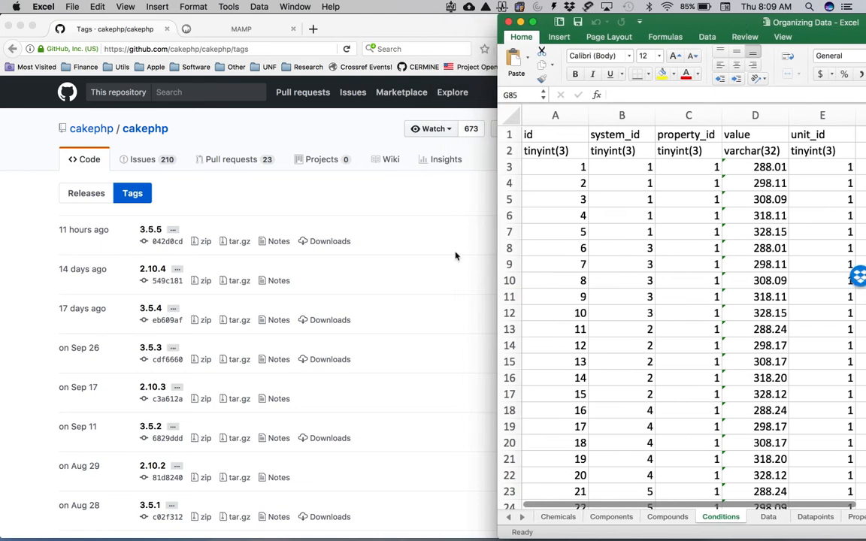
Step: Check in MAMP whether the Apache and MySQL servers are running, and return to Firefox
{"action": "left_click", "coordinate": [404, 207]}
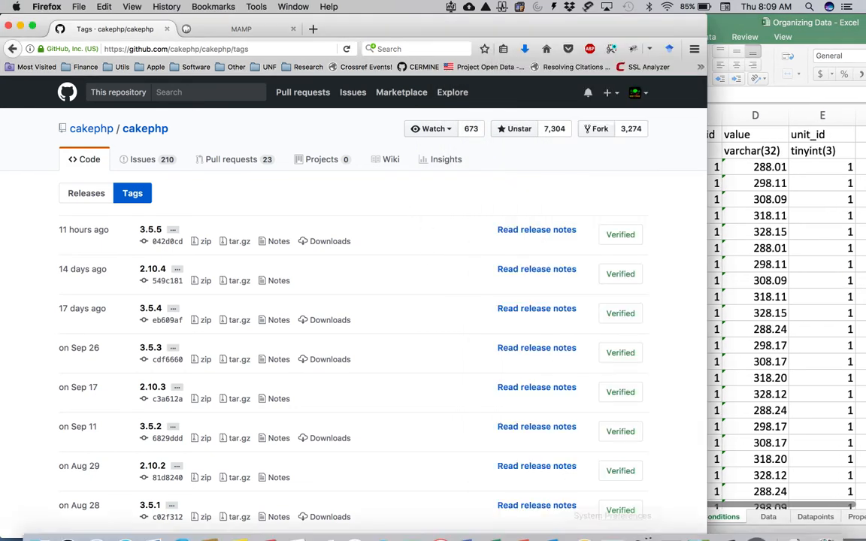
{"action": "mouse_move", "coordinate": [612, 521]}
{"action": "left_click", "coordinate": [698, 521]}
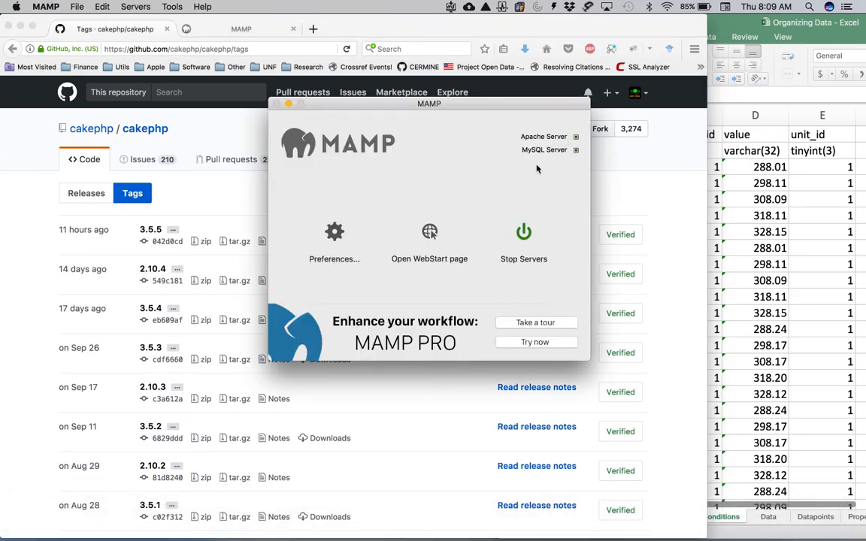
{"action": "left_click", "coordinate": [218, 189]}
Step: Open phpMyAdmin from the MAMP start page and show the structure of the chemdata database
{"action": "left_click", "coordinate": [234, 29]}
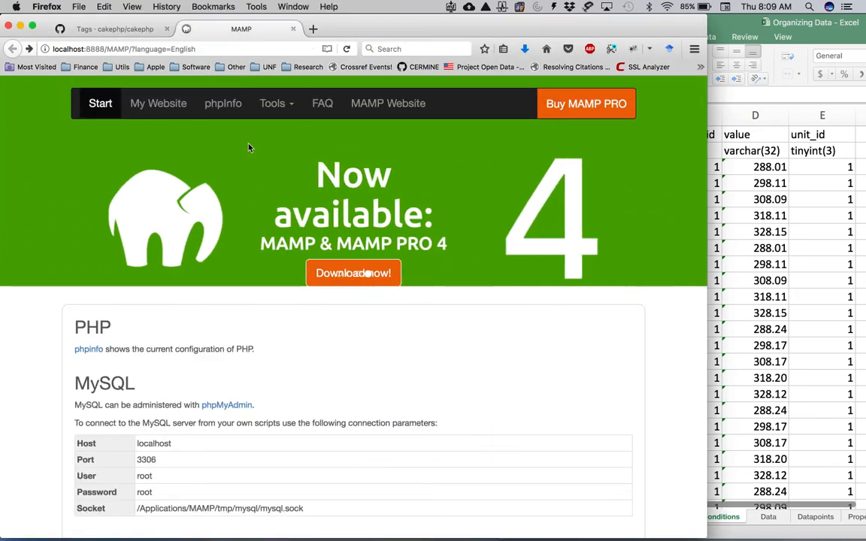
{"action": "left_click", "coordinate": [272, 103]}
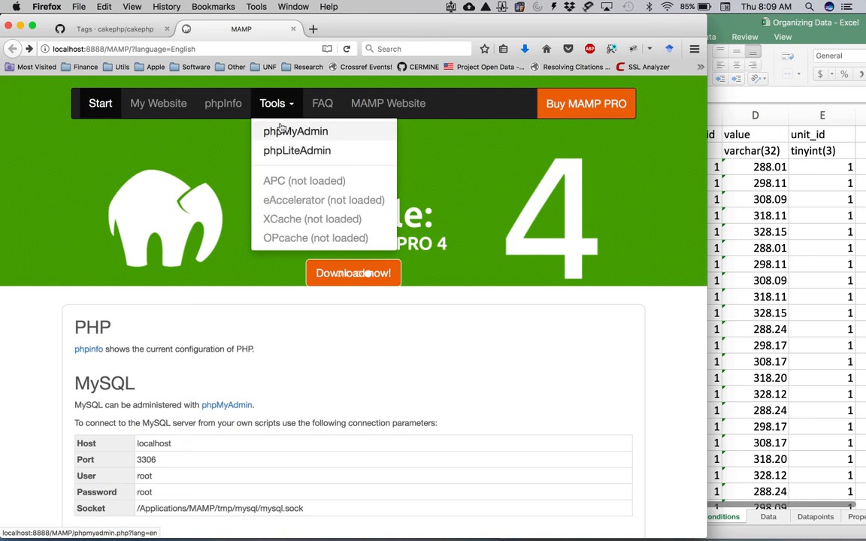
{"action": "left_click", "coordinate": [280, 133]}
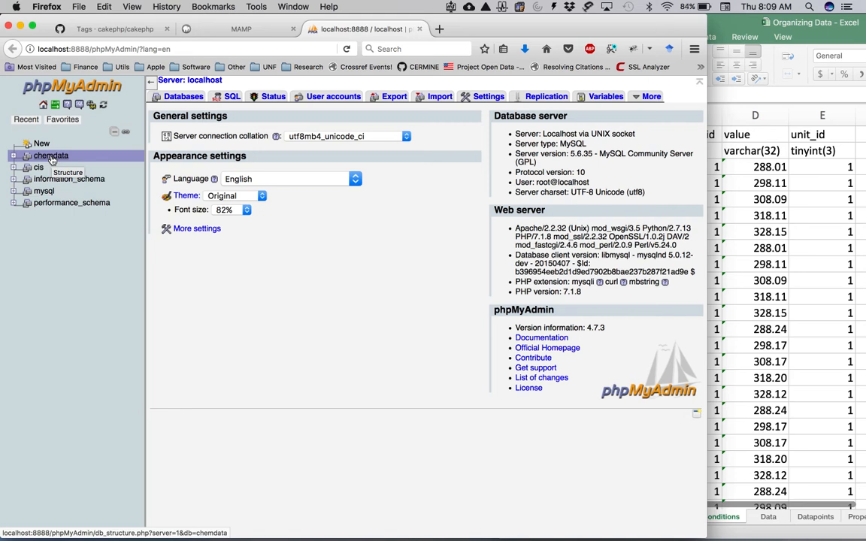
{"action": "left_click", "coordinate": [51, 156]}
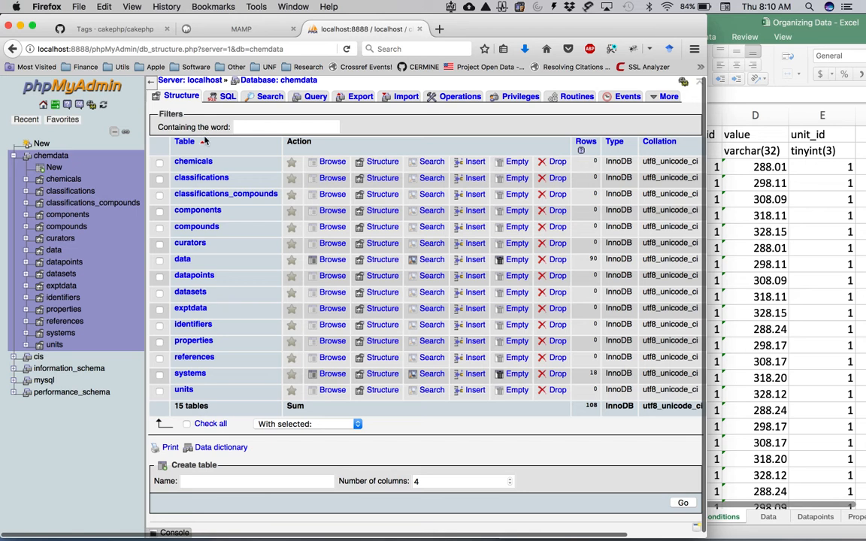
Step: Start a new table named conditions with 6 columns in the chemdata database
{"action": "left_click", "coordinate": [237, 479]}
{"action": "type", "text": "conditions"}
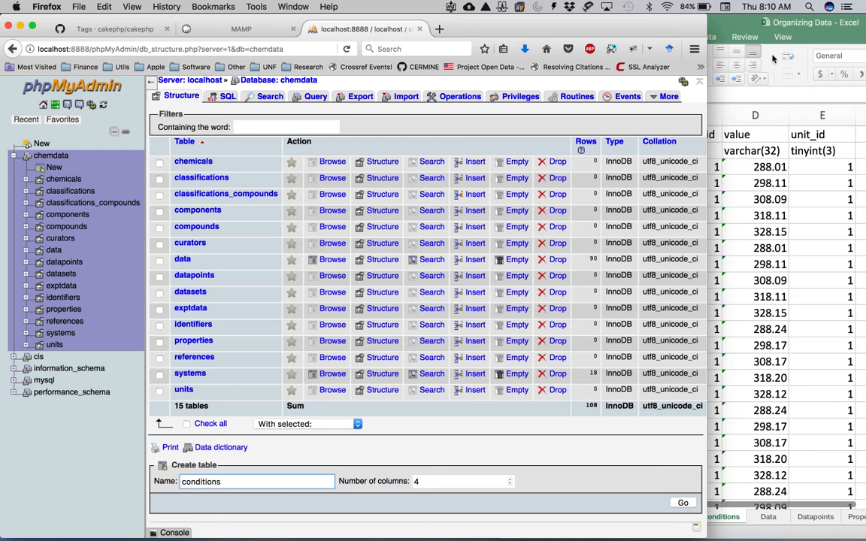
{"action": "left_click", "coordinate": [708, 108]}
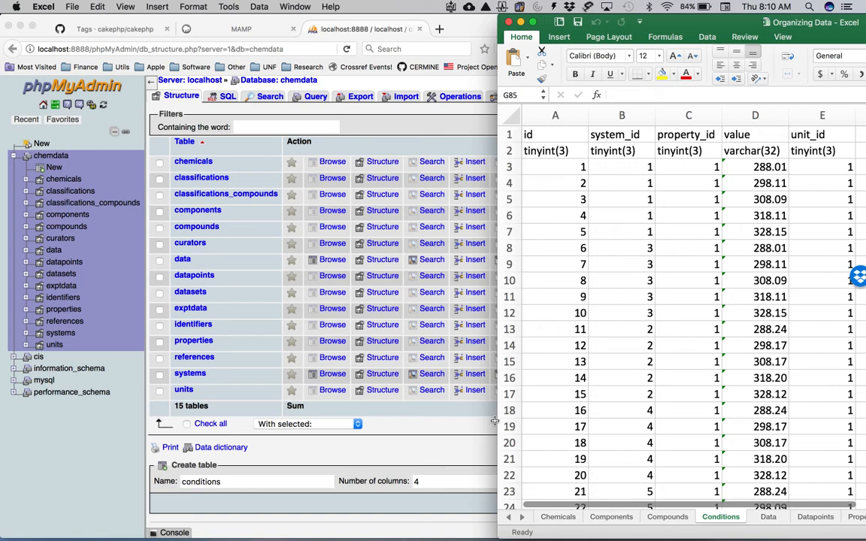
{"action": "left_click", "coordinate": [408, 462]}
{"action": "left_click", "coordinate": [510, 479]}
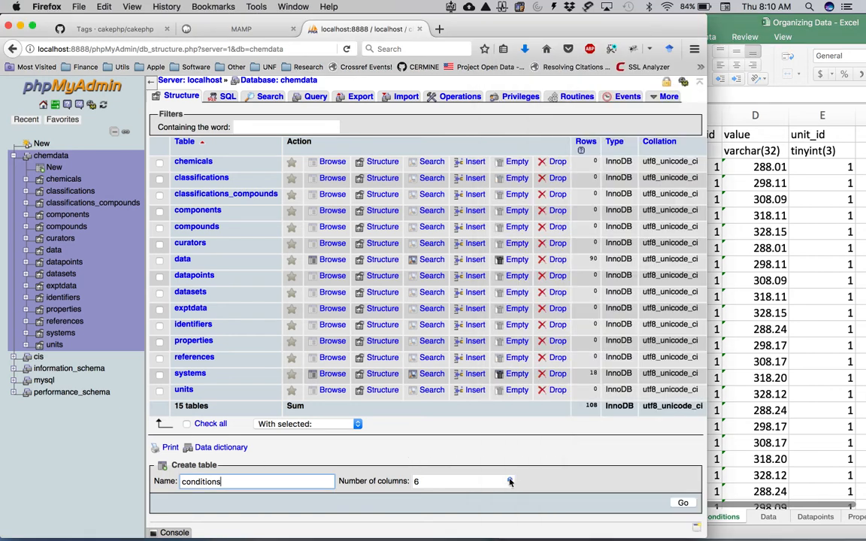
{"action": "left_click", "coordinate": [683, 503]}
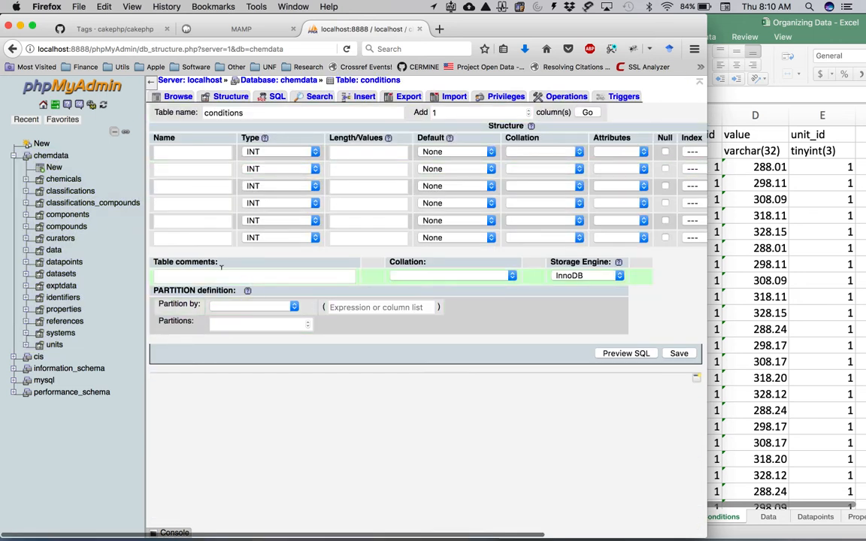
Step: Collapse the database navigation pane and check the column definitions on the Conditions sheet in Excel
{"action": "left_click", "coordinate": [151, 83]}
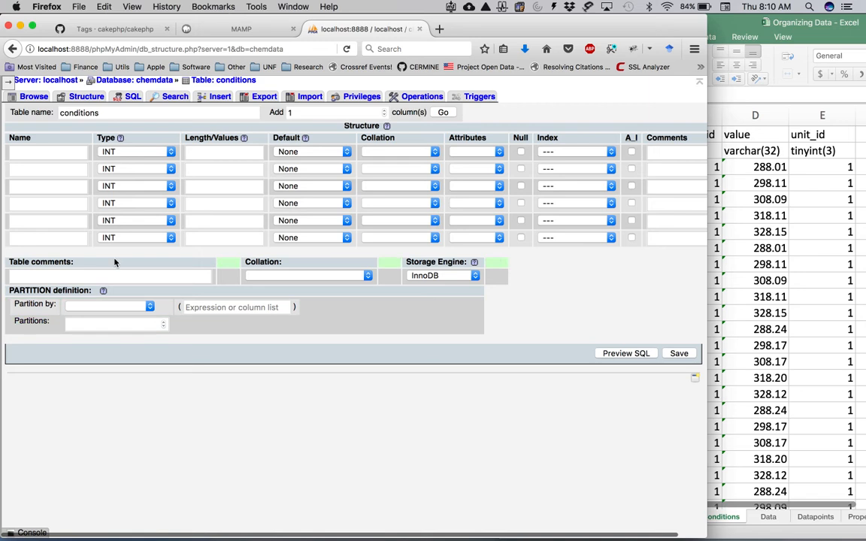
{"action": "left_click", "coordinate": [737, 23]}
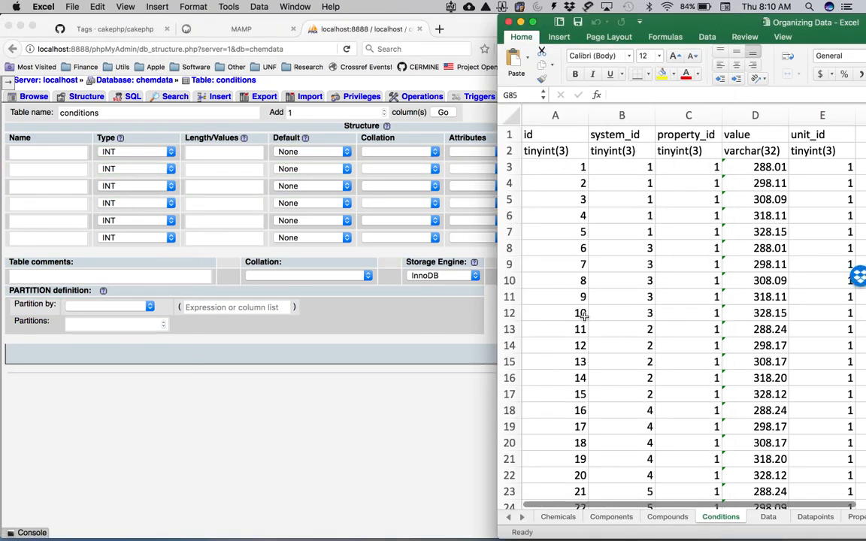
{"action": "left_click", "coordinate": [210, 445]}
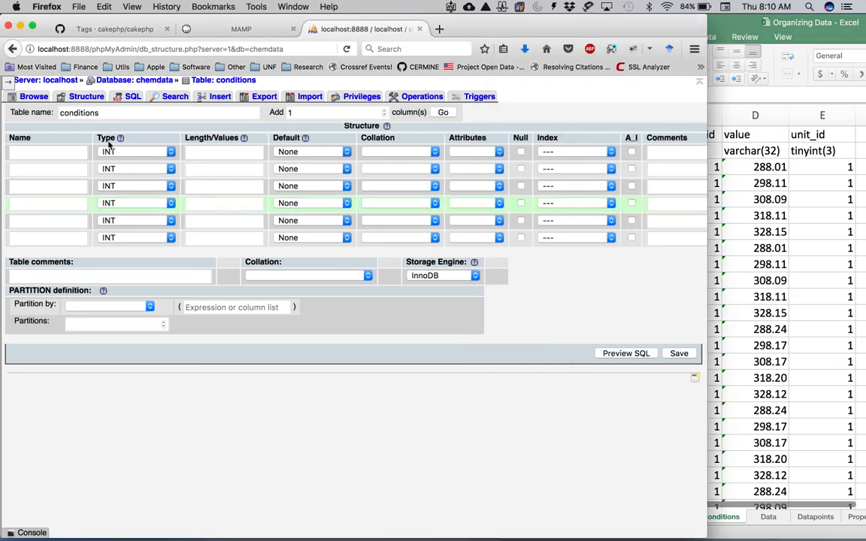
Step: Define the first column of the conditions table as id with type TINYINT and length 3
{"action": "left_click", "coordinate": [33, 150]}
{"action": "type", "text": "id"}
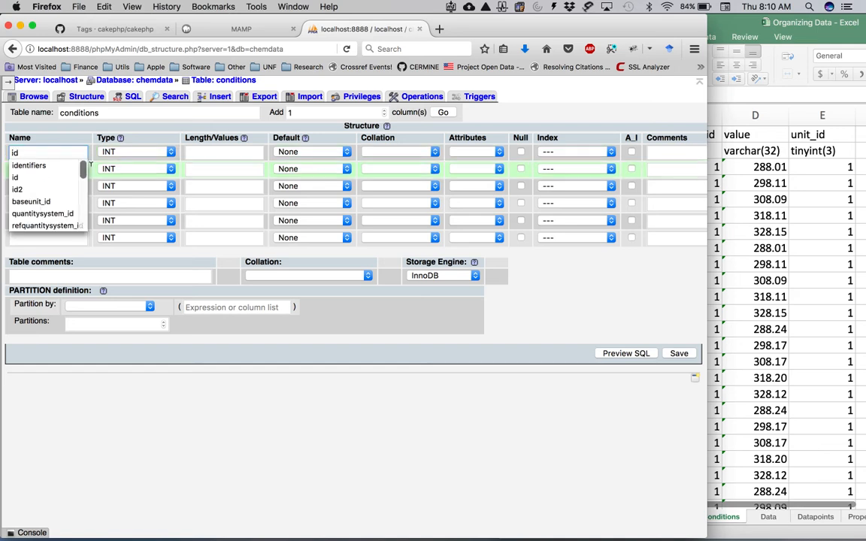
{"action": "left_click", "coordinate": [135, 151]}
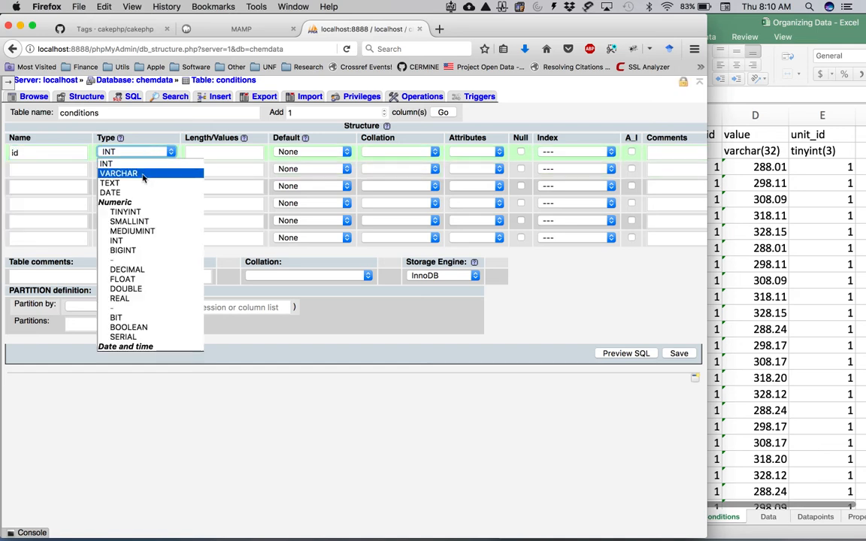
{"action": "left_click", "coordinate": [136, 213]}
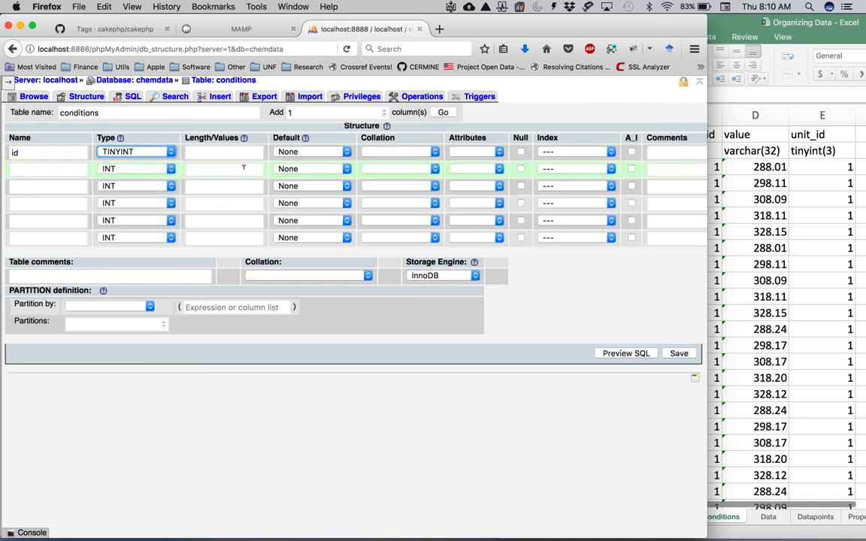
{"action": "left_click", "coordinate": [740, 21]}
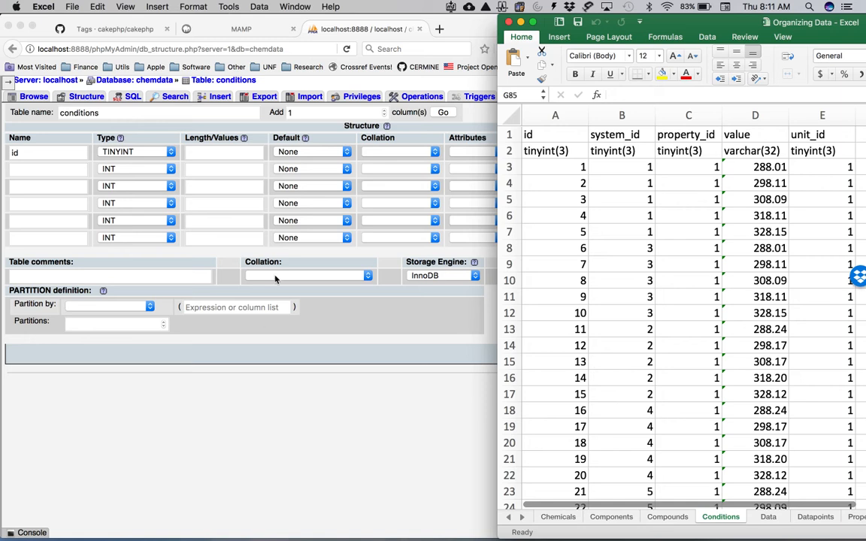
{"action": "left_click", "coordinate": [233, 153]}
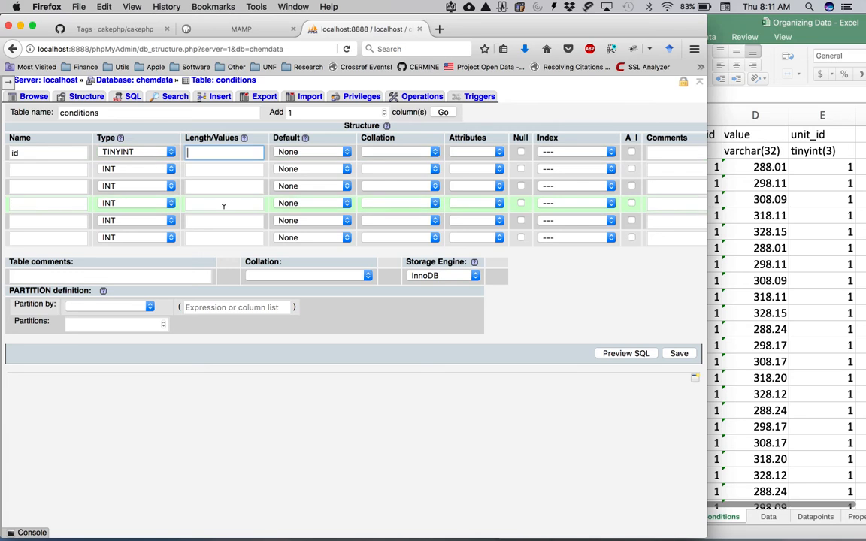
{"action": "type", "text": "3"}
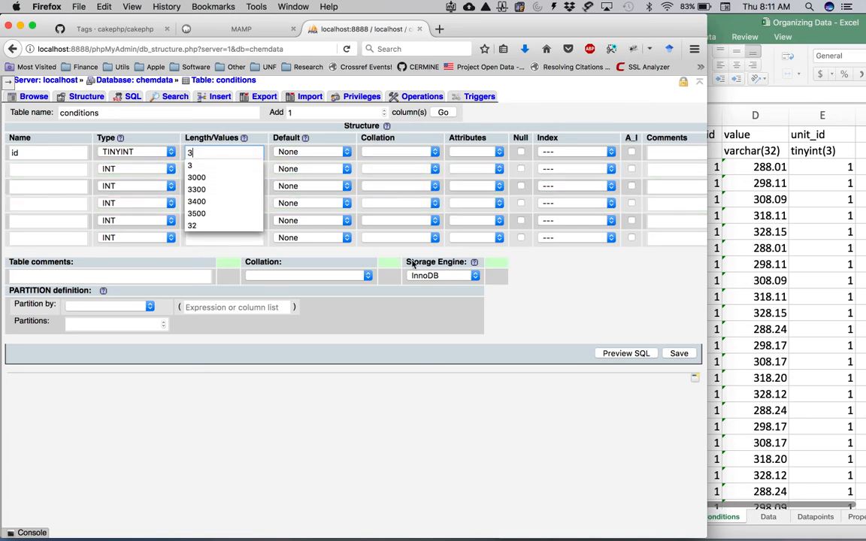
{"action": "left_click", "coordinate": [547, 282]}
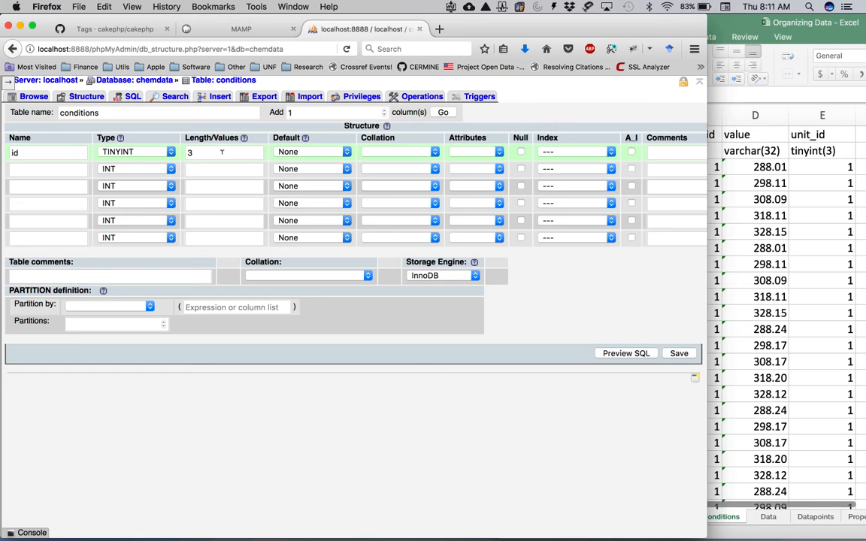
Step: Make the id column UNSIGNED and set it as the auto-incrementing PRIMARY key
{"action": "left_click", "coordinate": [469, 156]}
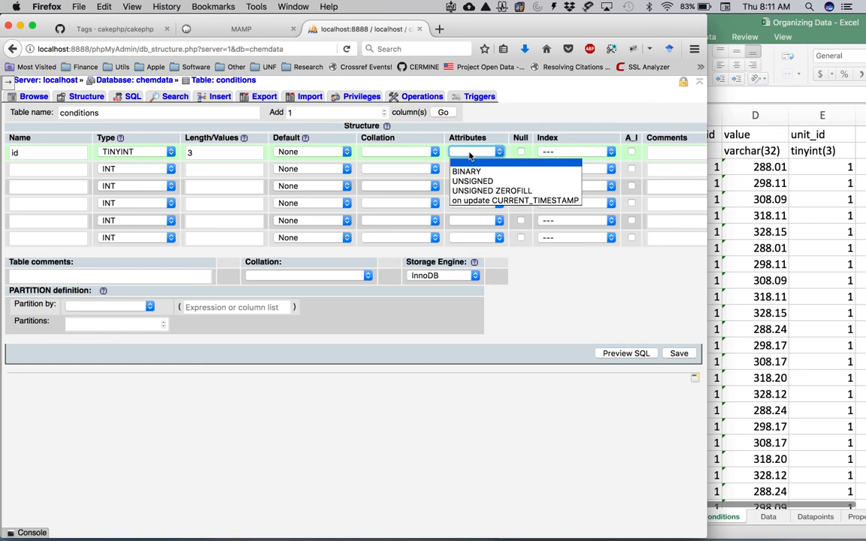
{"action": "left_click", "coordinate": [473, 192]}
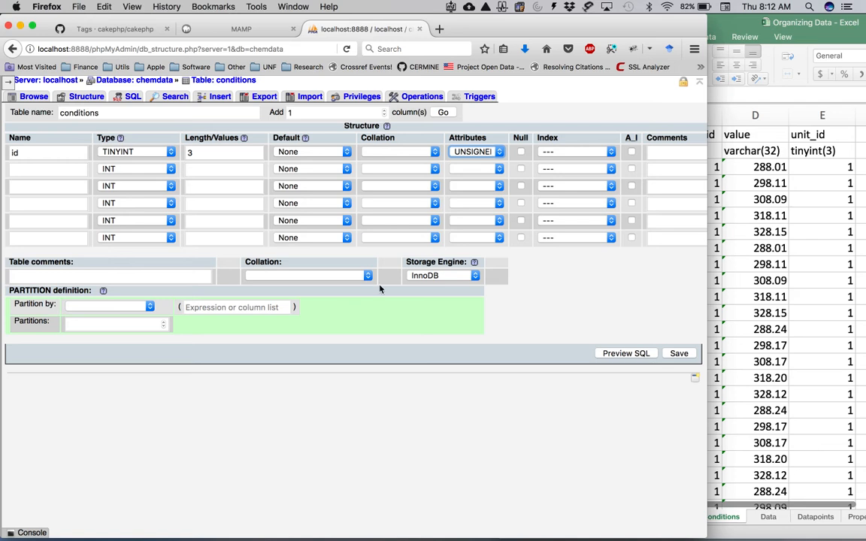
{"action": "left_click", "coordinate": [563, 152]}
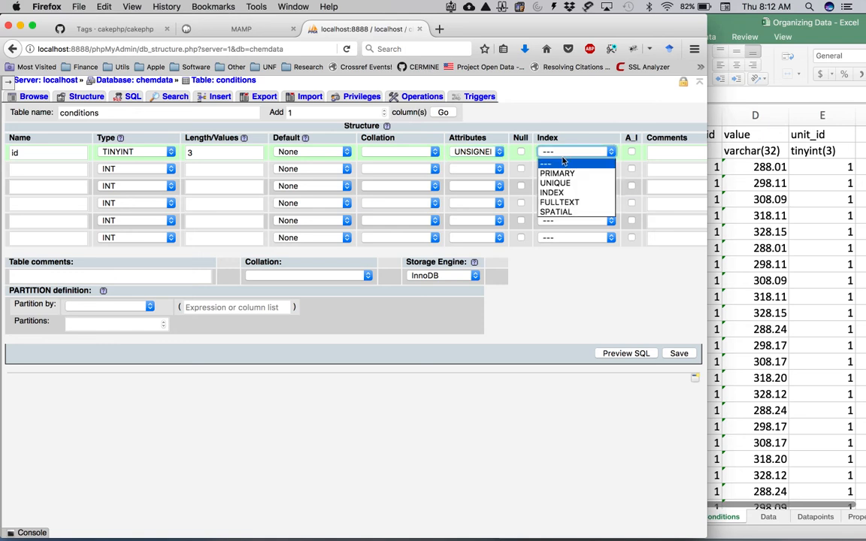
{"action": "left_click", "coordinate": [557, 173]}
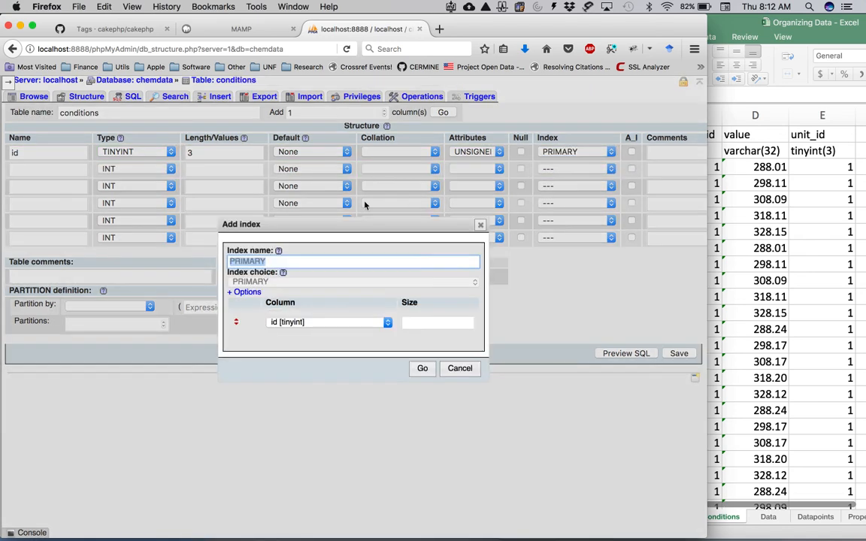
{"action": "left_click", "coordinate": [421, 369]}
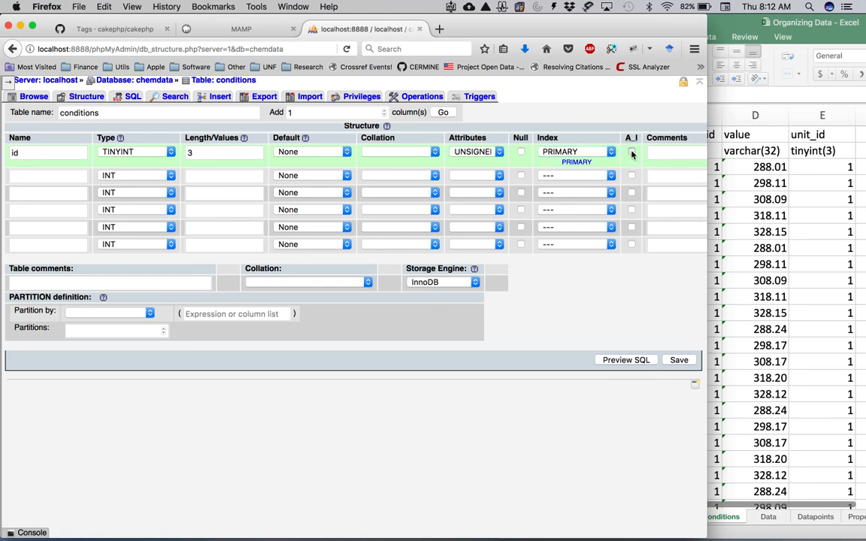
{"action": "left_click", "coordinate": [632, 153]}
Step: Check the column names on the Excel Conditions sheet and name the second column of the conditions table system_id
{"action": "left_click", "coordinate": [56, 175]}
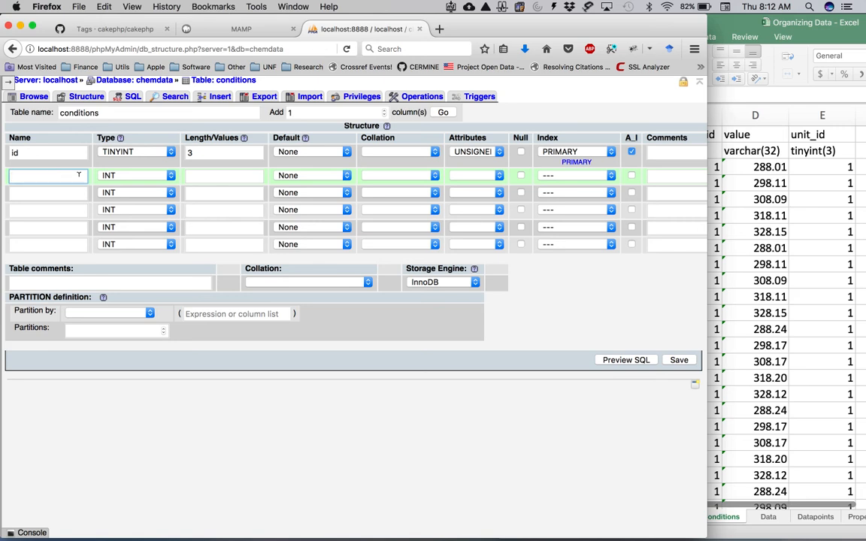
{"action": "left_click", "coordinate": [777, 104]}
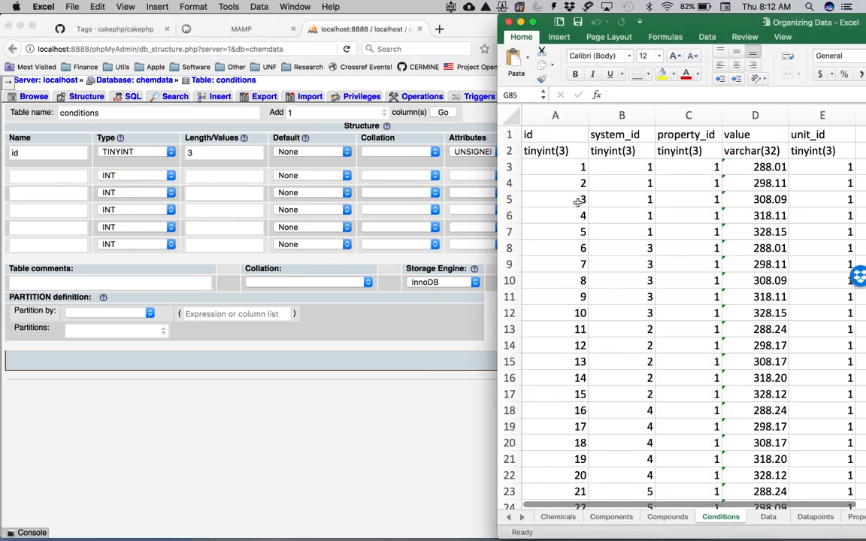
{"action": "left_click", "coordinate": [55, 174]}
{"action": "type", "text": "system_id"}
{"action": "key", "text": "Tab"}
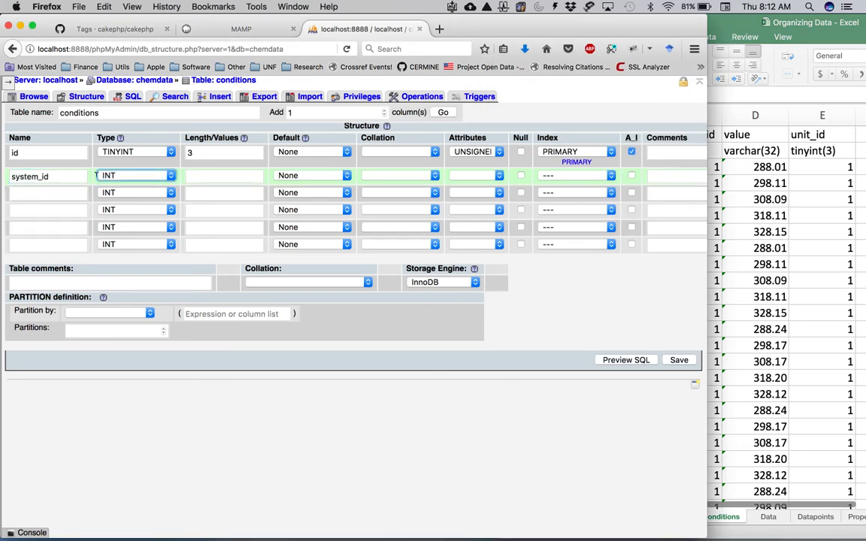
Step: Set the system_id column to type TINYINT with length 3 and the UNSIGNED attribute
{"action": "left_click", "coordinate": [122, 175]}
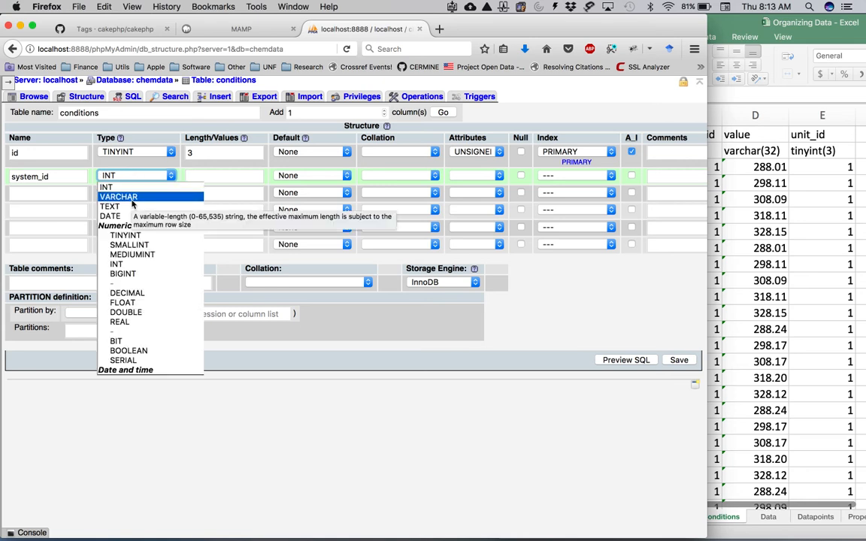
{"action": "left_click", "coordinate": [125, 235]}
{"action": "left_click", "coordinate": [201, 176]}
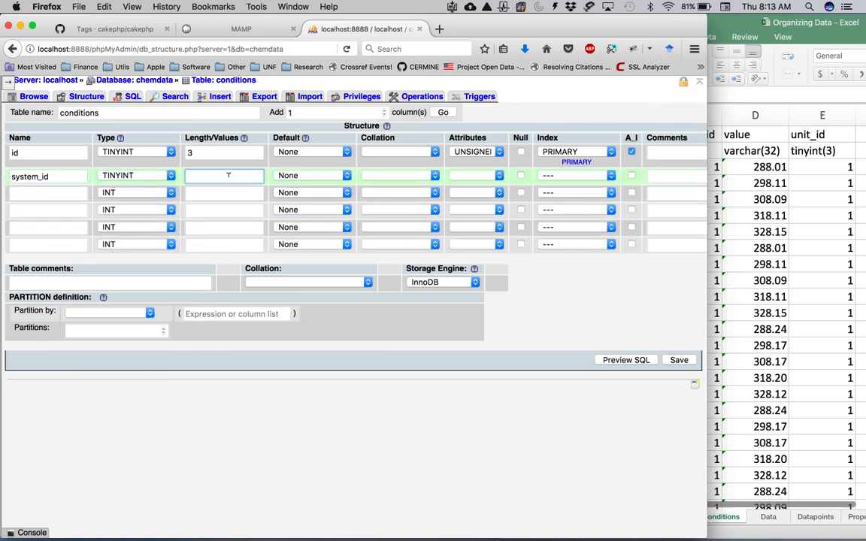
{"action": "type", "text": "3"}
{"action": "left_click", "coordinate": [477, 175]}
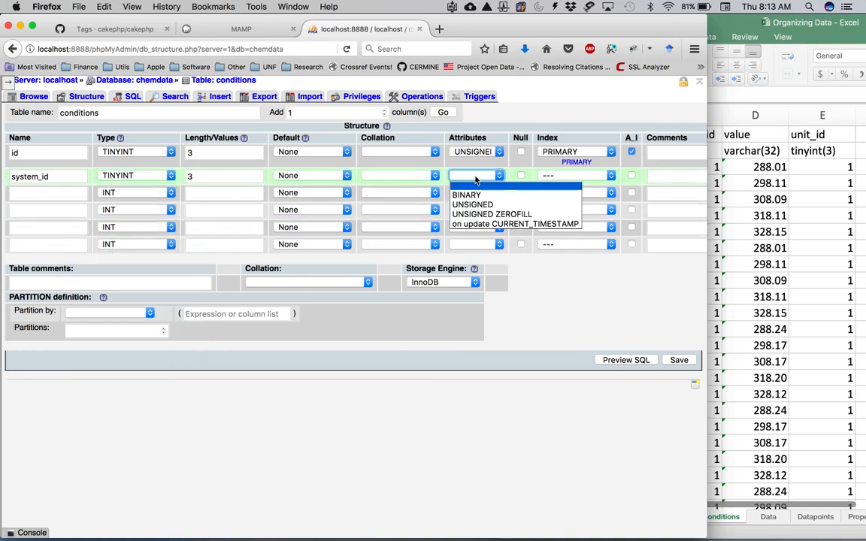
{"action": "left_click", "coordinate": [473, 213]}
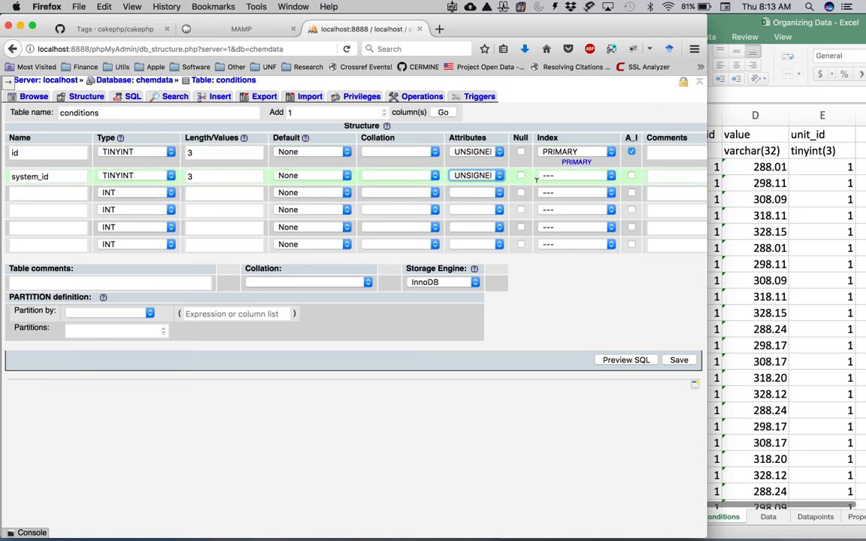
Step: Check the Excel Conditions sheet again and name the third column of the conditions table property_id
{"action": "key", "text": "super+Tab"}
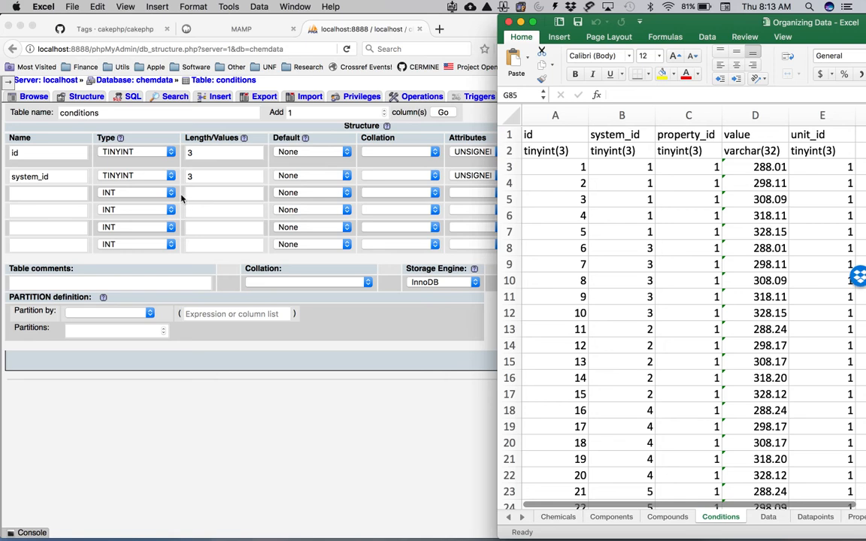
{"action": "left_click", "coordinate": [45, 193]}
{"action": "left_click", "coordinate": [45, 193]}
{"action": "type", "text": "pr"}
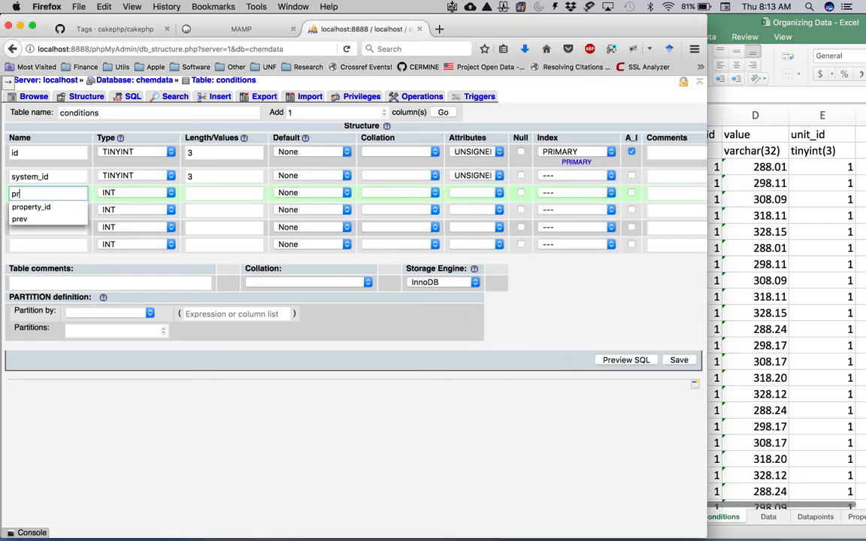
{"action": "type", "text": "operty"}
{"action": "key", "text": "Down"}
{"action": "key", "text": "Return"}
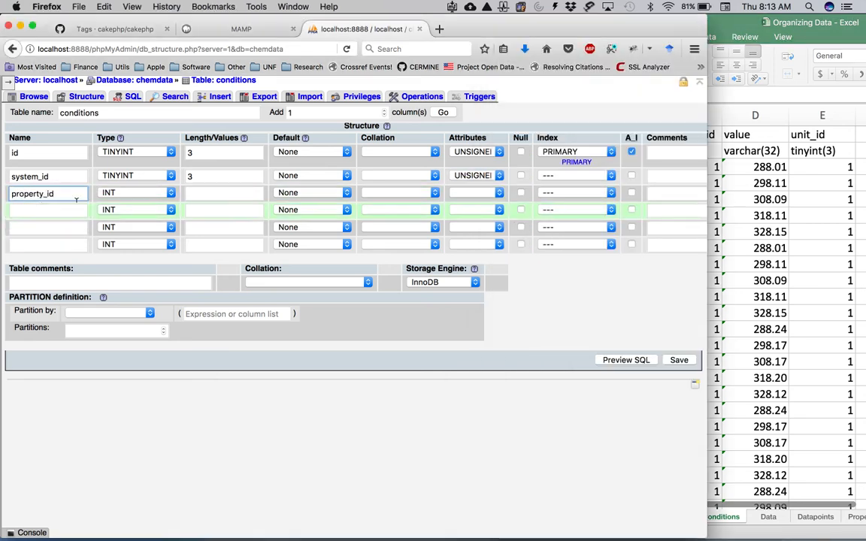
Step: Set the property_id column to type TINYINT with length 3 and the UNSIGNED attribute
{"action": "left_click", "coordinate": [136, 193]}
{"action": "left_click", "coordinate": [122, 230]}
{"action": "left_click", "coordinate": [200, 193]}
{"action": "type", "text": "3"}
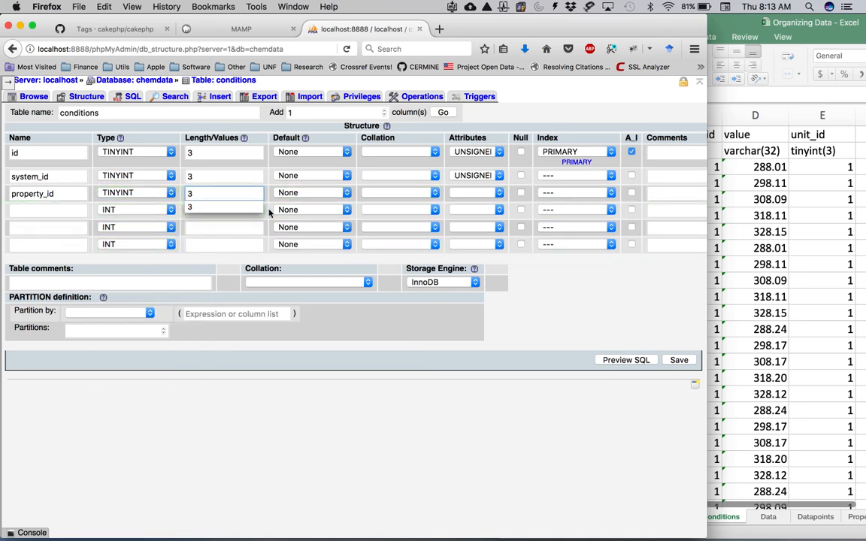
{"action": "left_click", "coordinate": [489, 196]}
{"action": "left_click", "coordinate": [472, 221]}
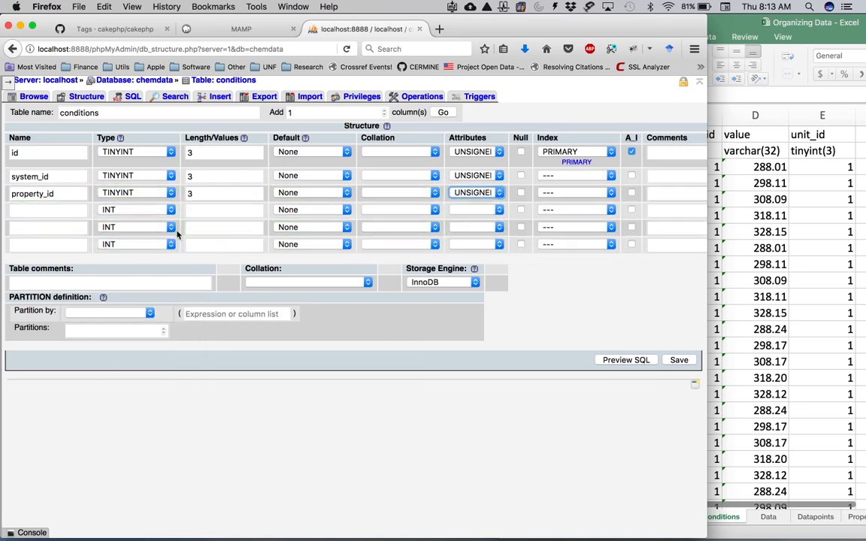
{"action": "left_click", "coordinate": [49, 210]}
{"action": "type", "text": "unit_"}
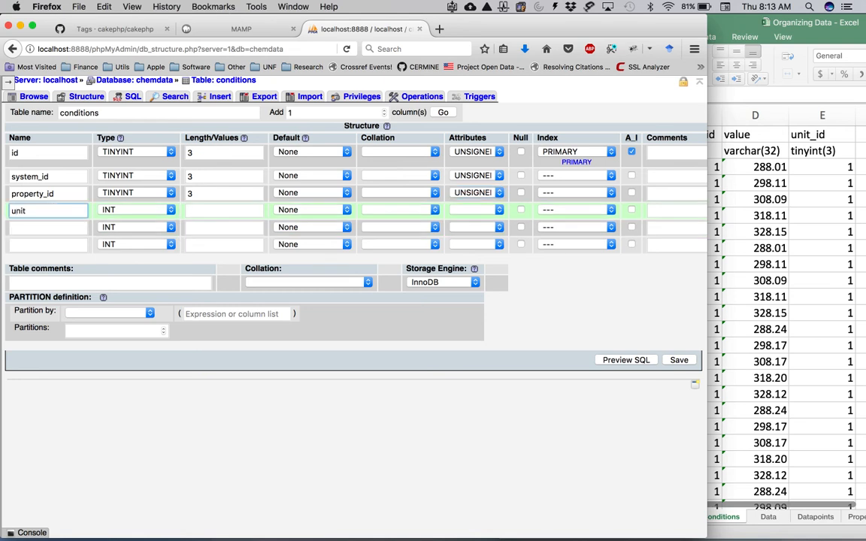
{"action": "type", "text": "id"}
{"action": "left_click", "coordinate": [120, 209]}
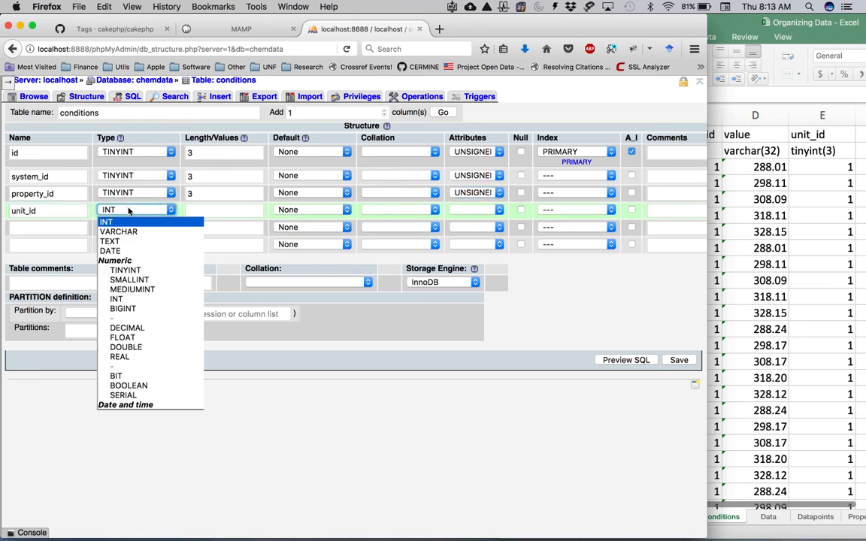
{"action": "left_click", "coordinate": [125, 269]}
{"action": "left_click", "coordinate": [206, 210]}
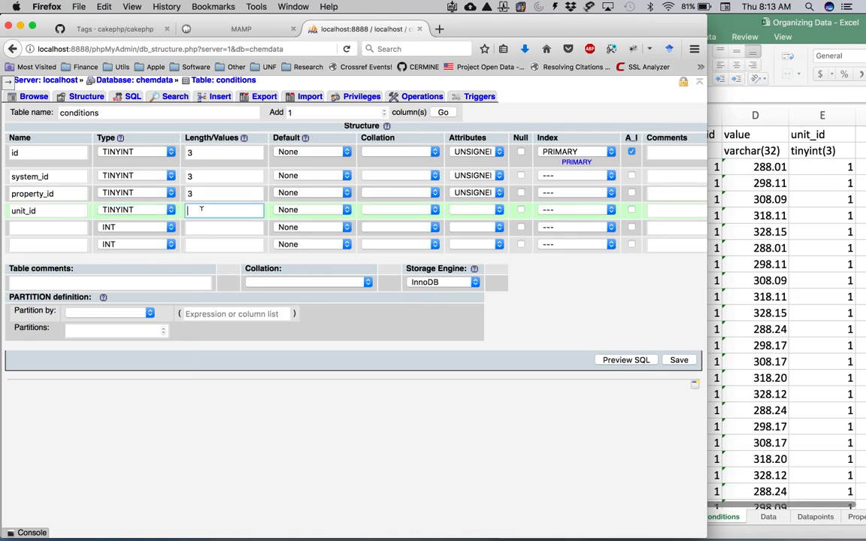
{"action": "type", "text": "3"}
{"action": "left_click", "coordinate": [475, 210]}
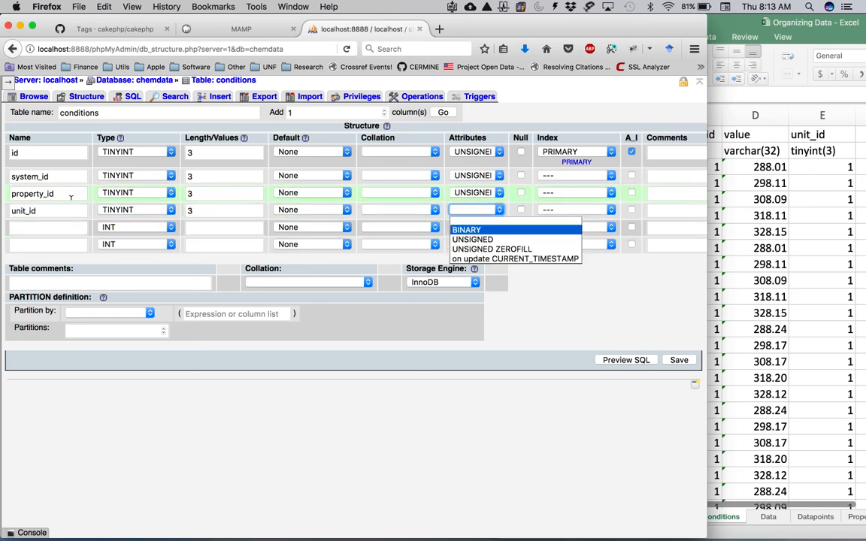
{"action": "left_click", "coordinate": [52, 210]}
Step: Define the fourth column of the conditions table as value with type VARCHAR, length 32 and no attribute
{"action": "double_click", "coordinate": [43, 211]}
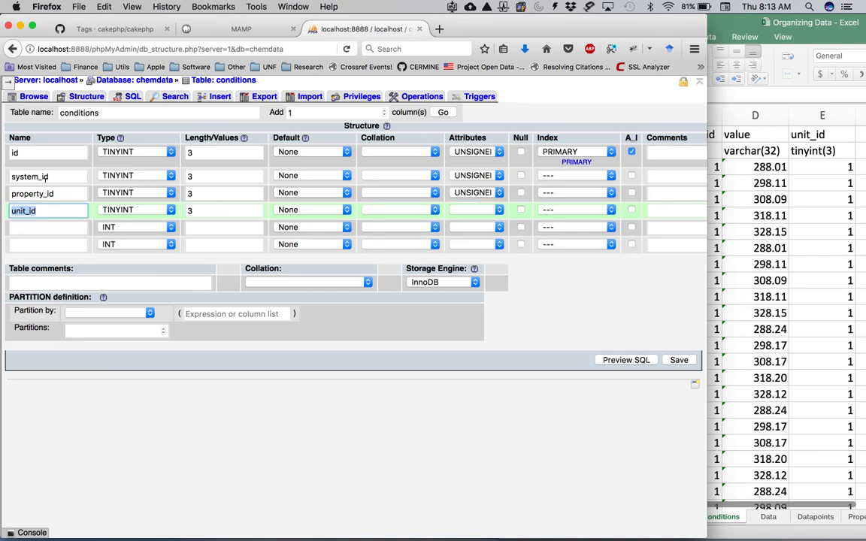
{"action": "type", "text": "value"}
{"action": "key", "text": "Tab"}
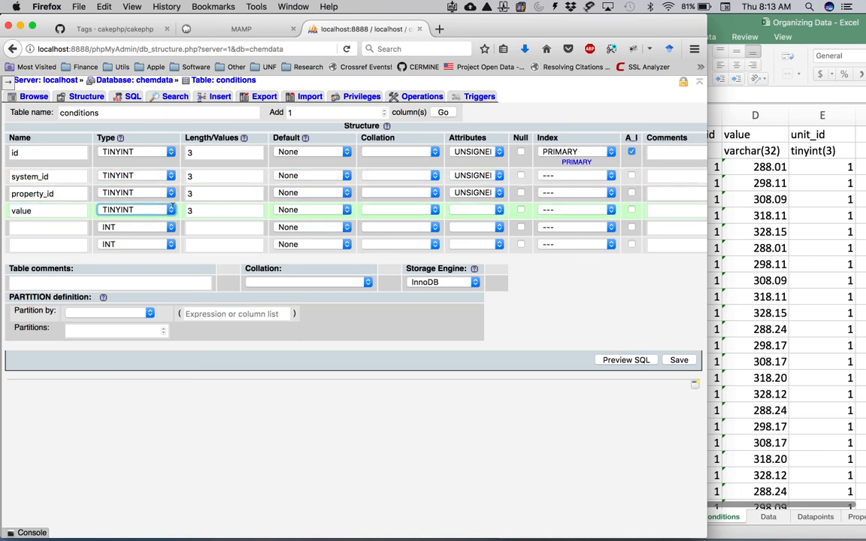
{"action": "left_click", "coordinate": [133, 211]}
{"action": "left_click", "coordinate": [138, 236]}
{"action": "key", "text": "v"}
{"action": "key", "text": "Tab"}
{"action": "type", "text": "32"}
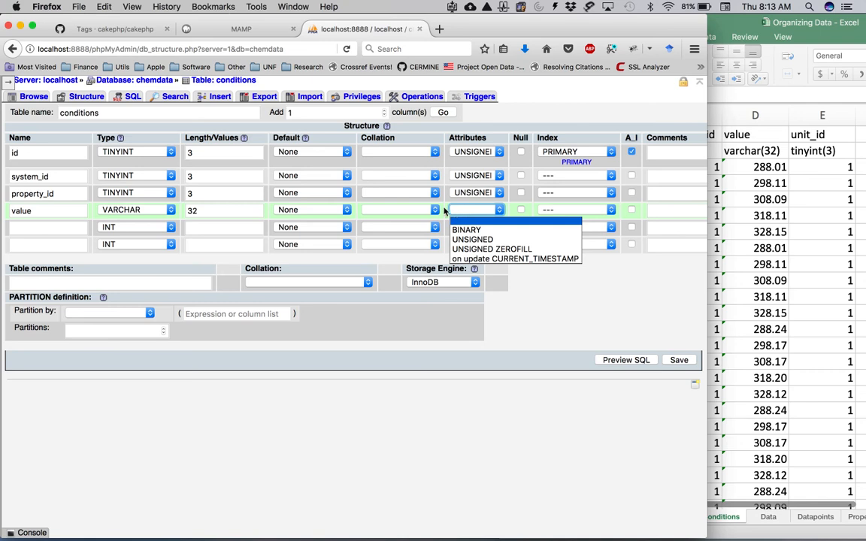
{"action": "left_click", "coordinate": [472, 219]}
Step: Name the fifth column of the conditions table unit_id
{"action": "left_click", "coordinate": [44, 228]}
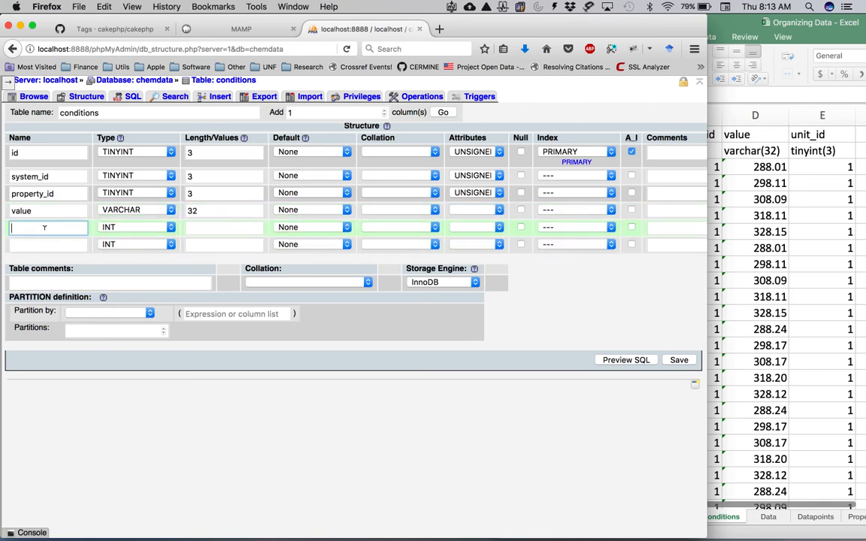
{"action": "type", "text": "unit"}
{"action": "key", "text": "Down"}
{"action": "key", "text": "Return"}
Step: Set the unit_id column to type TINYINT with length 3 and the UNSIGNED attribute
{"action": "key", "text": "Tab"}
{"action": "key", "text": "t"}
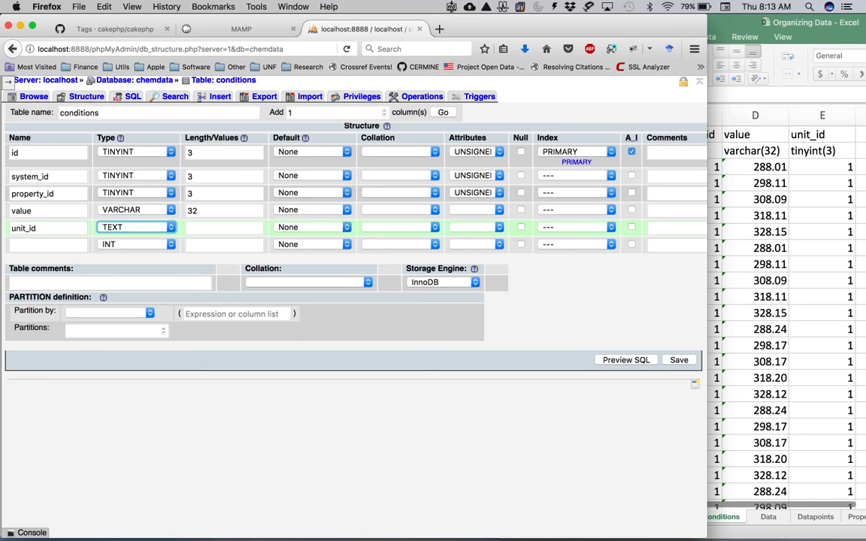
{"action": "left_click", "coordinate": [136, 227]}
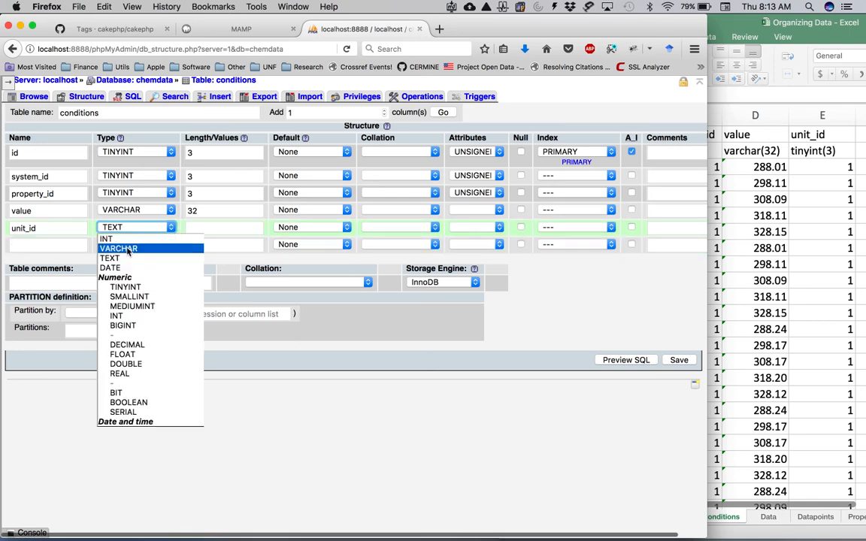
{"action": "left_click", "coordinate": [126, 288]}
{"action": "left_click", "coordinate": [207, 227]}
{"action": "type", "text": "3"}
{"action": "left_click", "coordinate": [466, 227]}
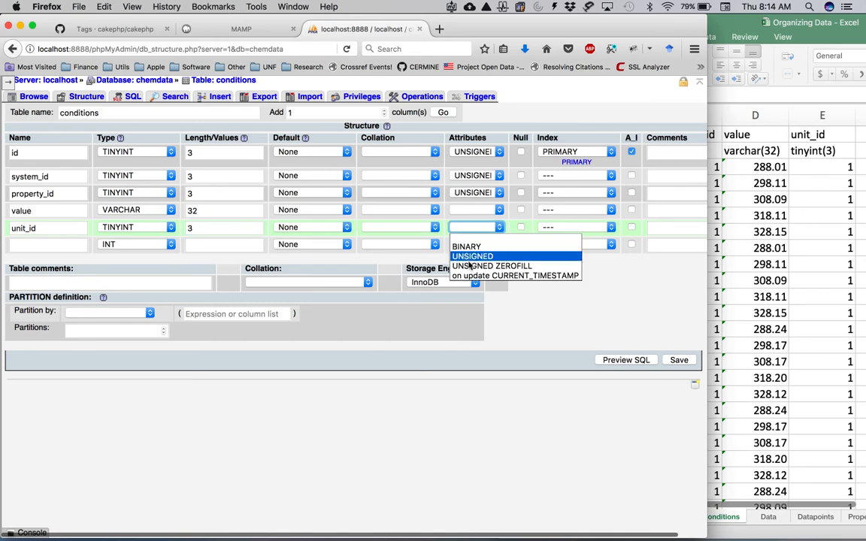
{"action": "left_click", "coordinate": [472, 256]}
Step: Define the sixth column of the conditions table as updated with type TIMESTAMP
{"action": "left_click", "coordinate": [58, 244]}
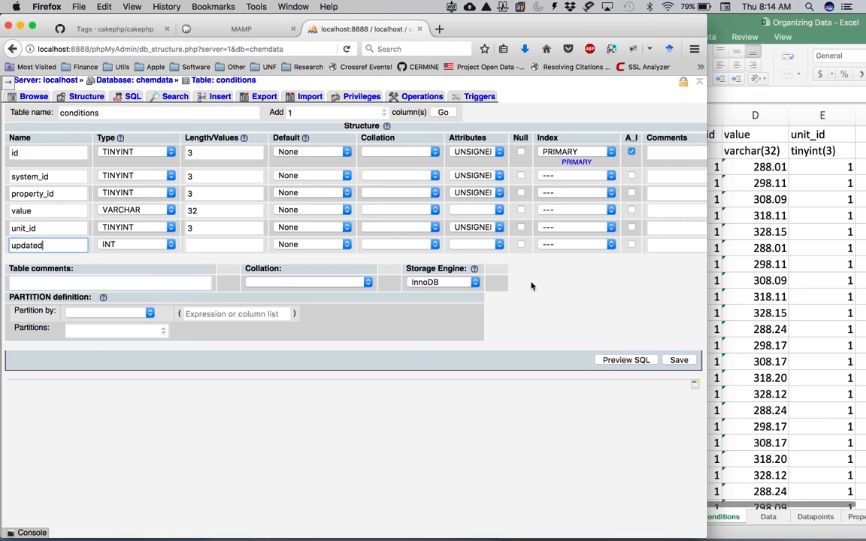
{"action": "left_click", "coordinate": [135, 244]}
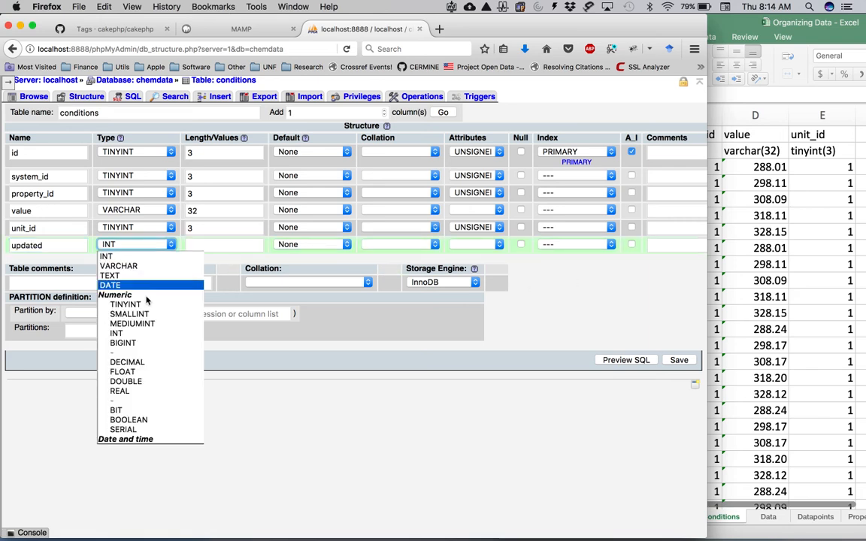
{"action": "scroll", "coordinate": [147, 300], "scroll_direction": "down", "scroll_amount": 5}
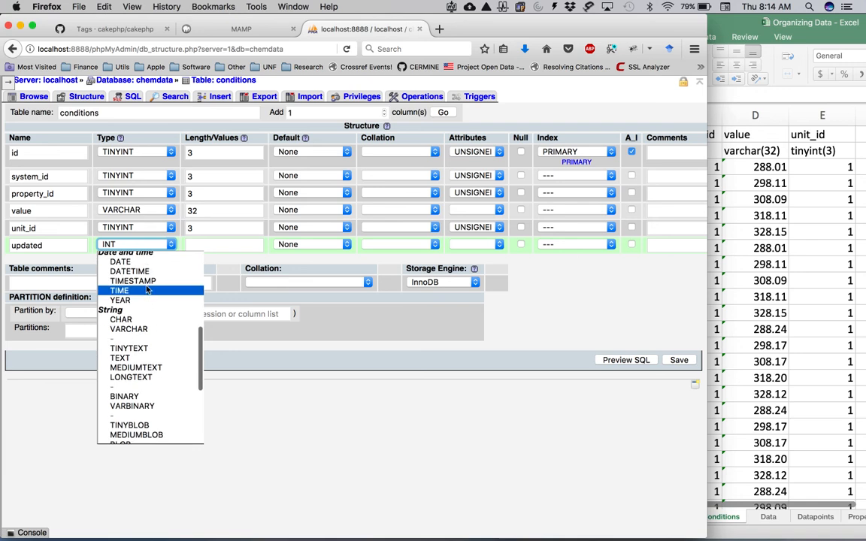
{"action": "left_click", "coordinate": [133, 281]}
Step: Give the updated column the default CURRENT_TIMESTAMP and the attribute on update CURRENT_TIMESTAMP
{"action": "left_click", "coordinate": [316, 245]}
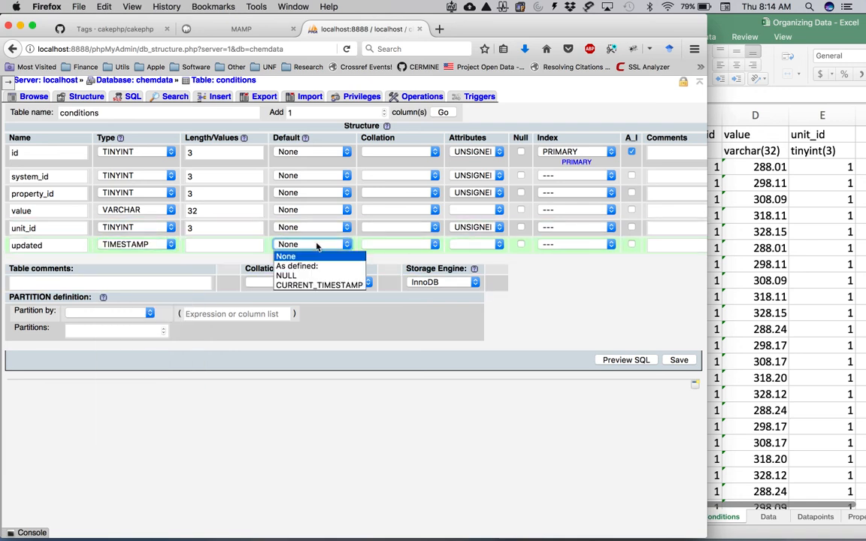
{"action": "left_click", "coordinate": [317, 285]}
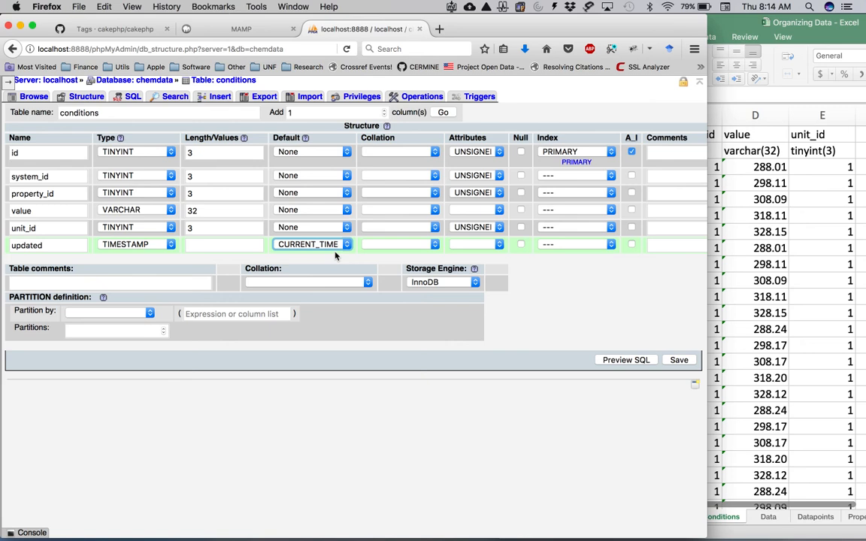
{"action": "left_click", "coordinate": [488, 245]}
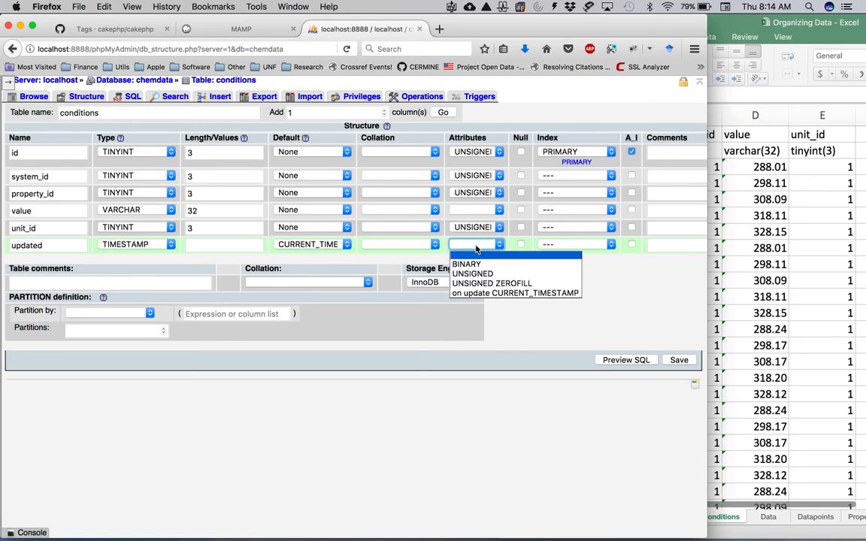
{"action": "left_click", "coordinate": [478, 293]}
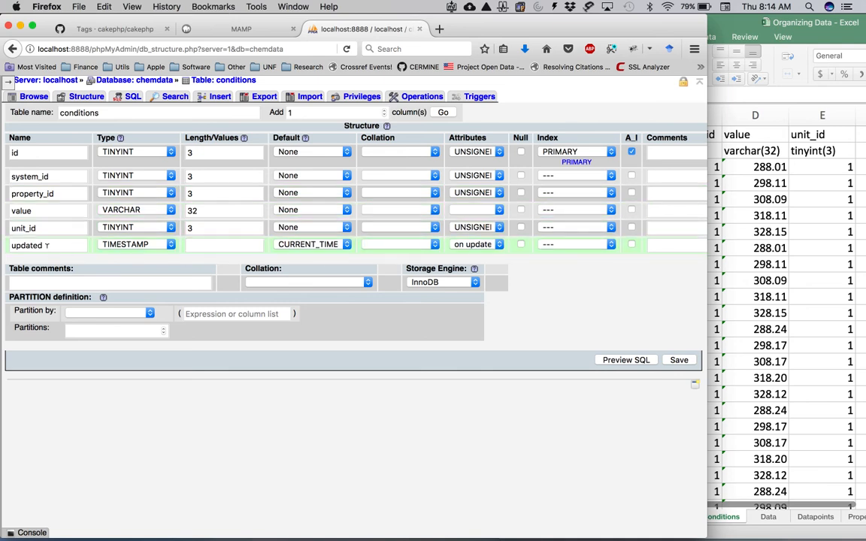
Step: Enter the table comment "Table of conditions"
{"action": "left_click", "coordinate": [94, 281]}
{"action": "type", "text": "Table"}
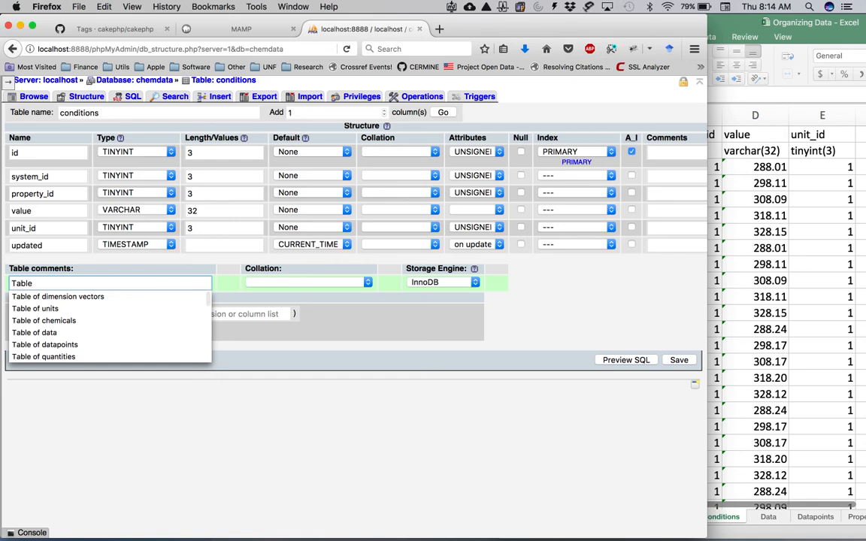
{"action": "type", "text": " of conditions"}
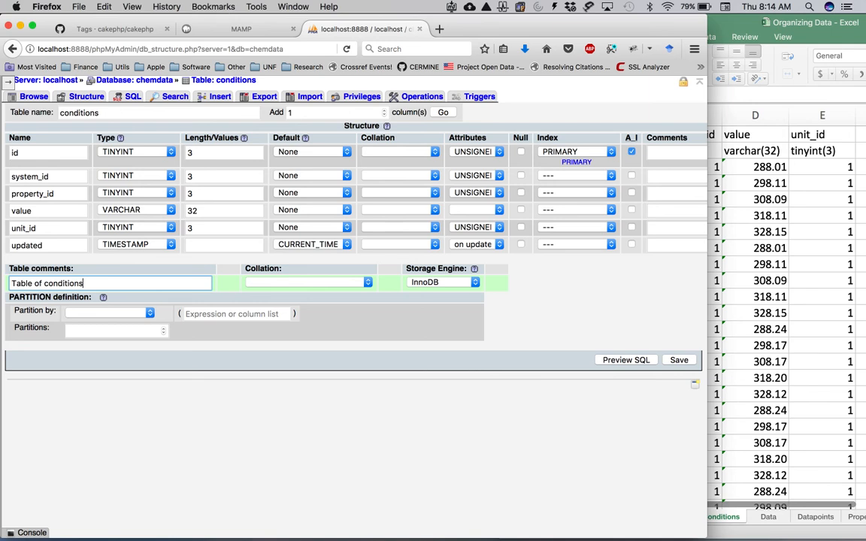
{"action": "key", "text": "Tab"}
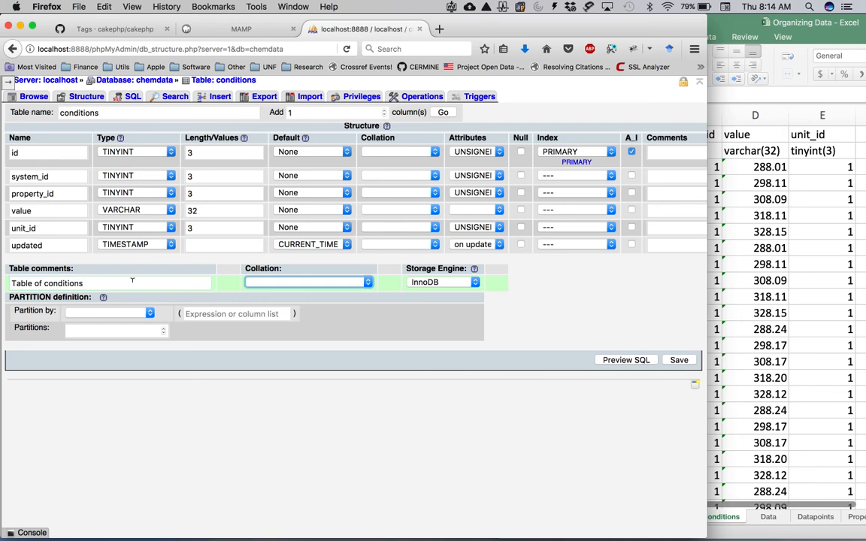
Step: Set the collation of the conditions table to utf8_unicode_ci
{"action": "left_click", "coordinate": [342, 282]}
{"action": "scroll", "coordinate": [338, 316], "scroll_direction": "down", "scroll_amount": 15}
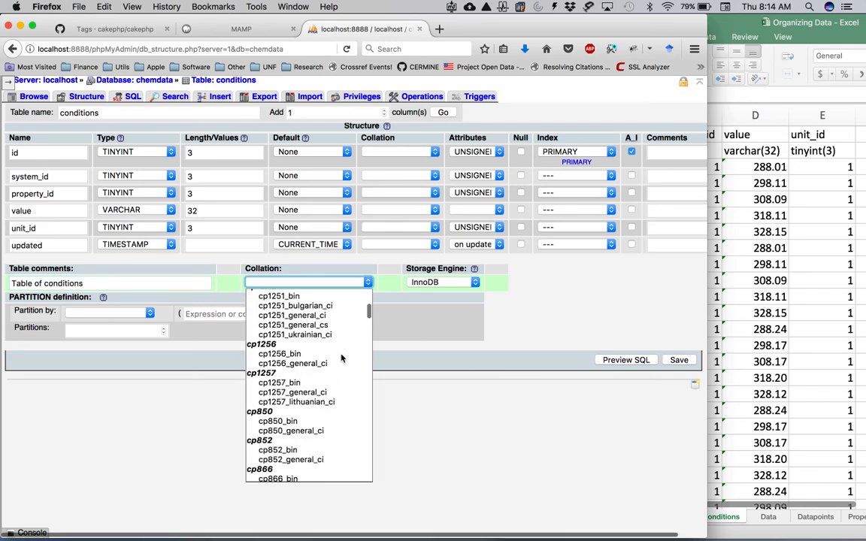
{"action": "scroll", "coordinate": [340, 358], "scroll_direction": "down", "scroll_amount": 20}
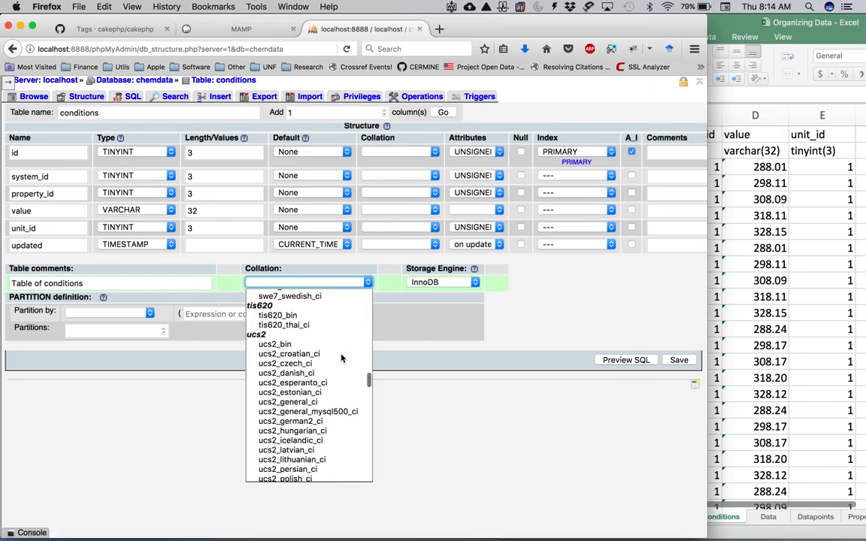
{"action": "scroll", "coordinate": [340, 359], "scroll_direction": "down", "scroll_amount": 20}
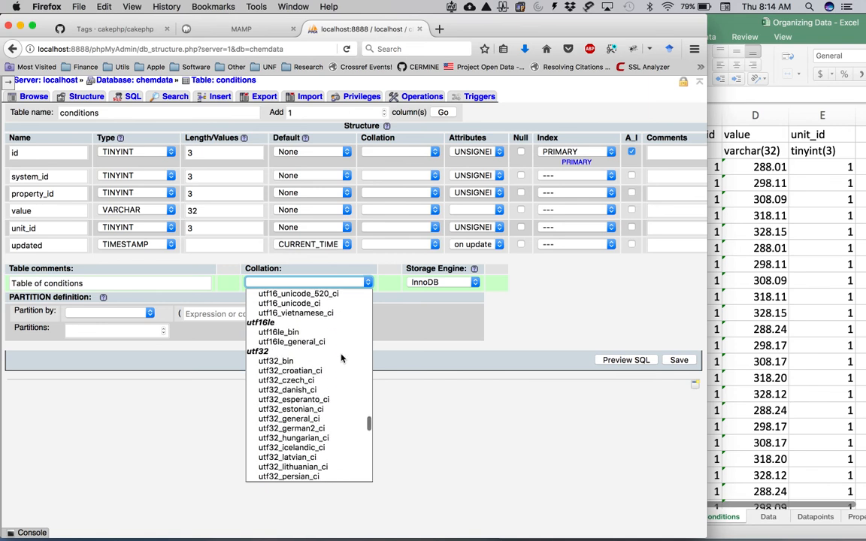
{"action": "scroll", "coordinate": [339, 361], "scroll_direction": "down", "scroll_amount": 15}
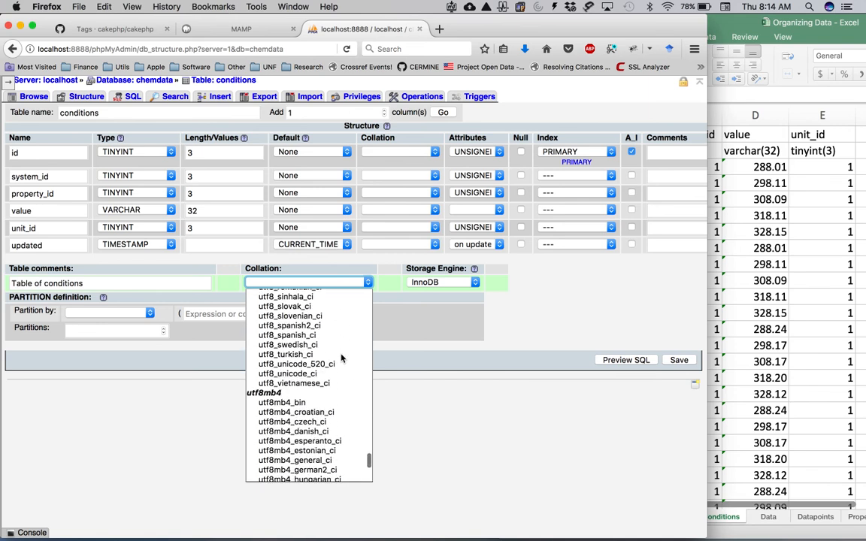
{"action": "left_click", "coordinate": [301, 374]}
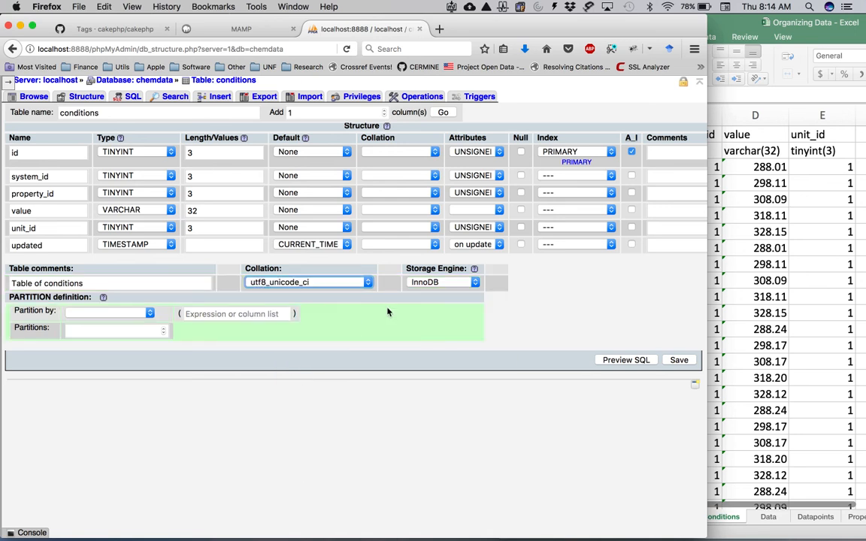
Step: Save the new conditions table and browse its rows
{"action": "left_click", "coordinate": [679, 361]}
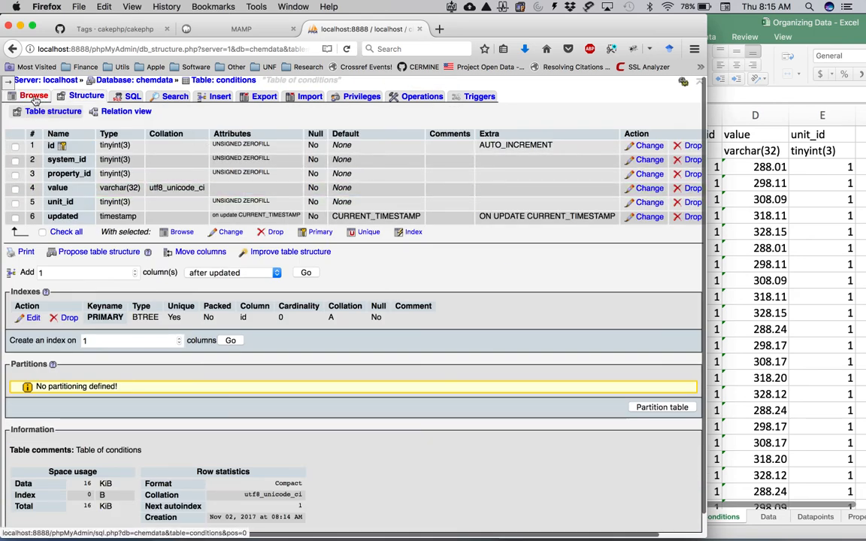
{"action": "left_click", "coordinate": [34, 96]}
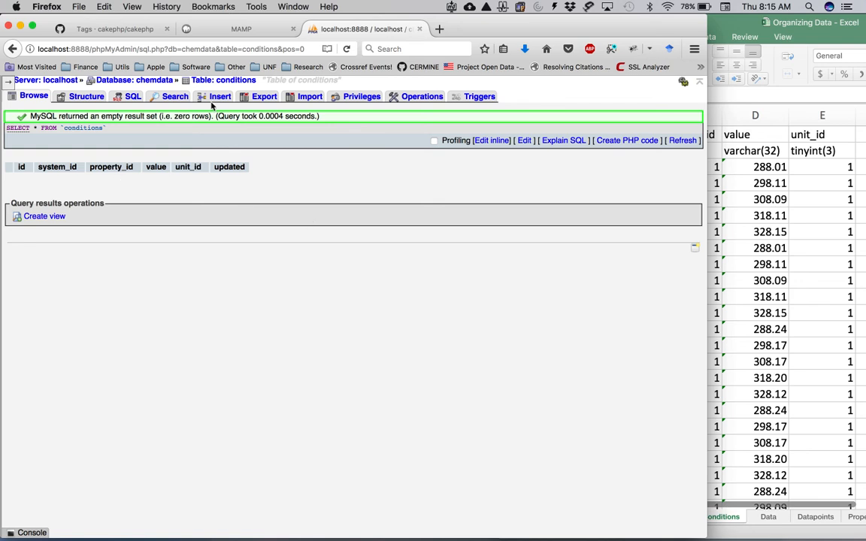
Step: Switch to the Organizing Data workbook in Excel and choose Tab Delimited Text (.txt) as the format for saving the Conditions sheet as a new file
{"action": "left_click_drag", "start_coordinate": [714, 22], "coordinate": [403, 22]}
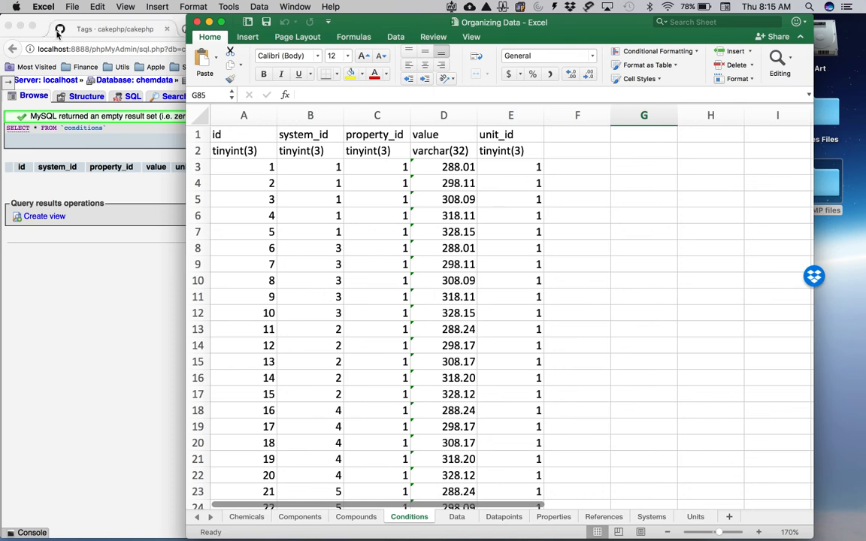
{"action": "left_click", "coordinate": [65, 6]}
{"action": "left_click", "coordinate": [84, 97]}
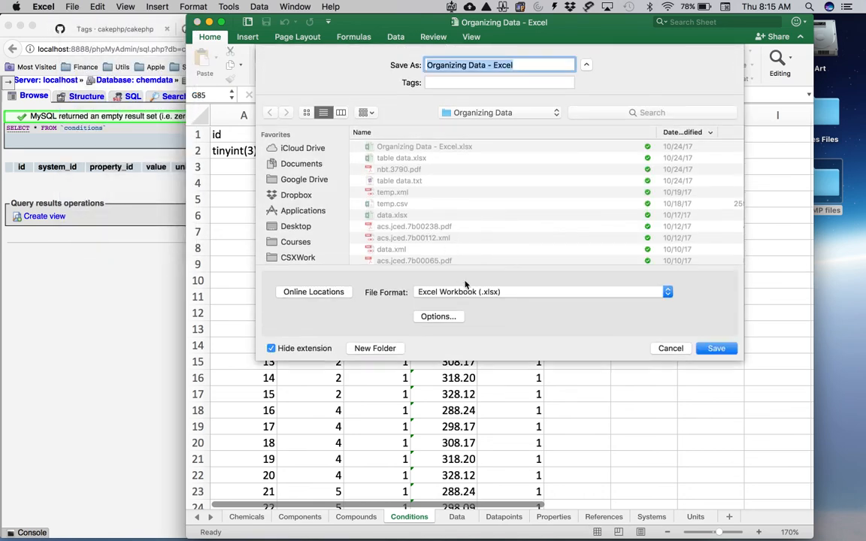
{"action": "left_click", "coordinate": [412, 291]}
{"action": "scroll", "coordinate": [476, 487], "scroll_direction": "down", "scroll_amount": 3}
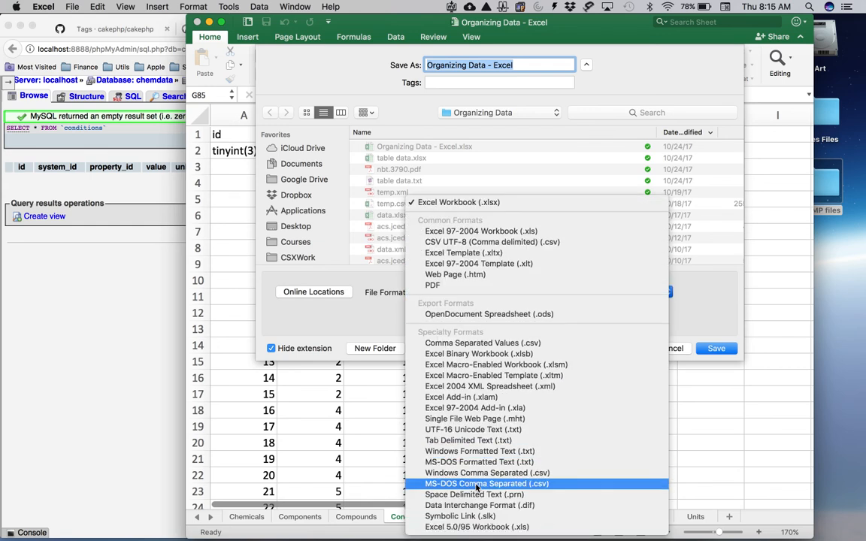
{"action": "left_click", "coordinate": [466, 399]}
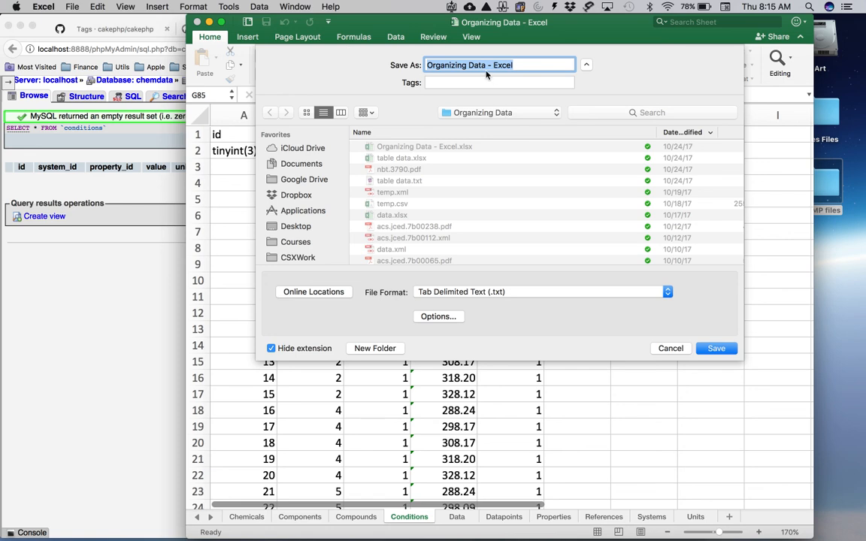
Step: Name the text file conditions and save it to the Desktop, continuing despite the features unsupported by that format
{"action": "type", "text": "conditions"}
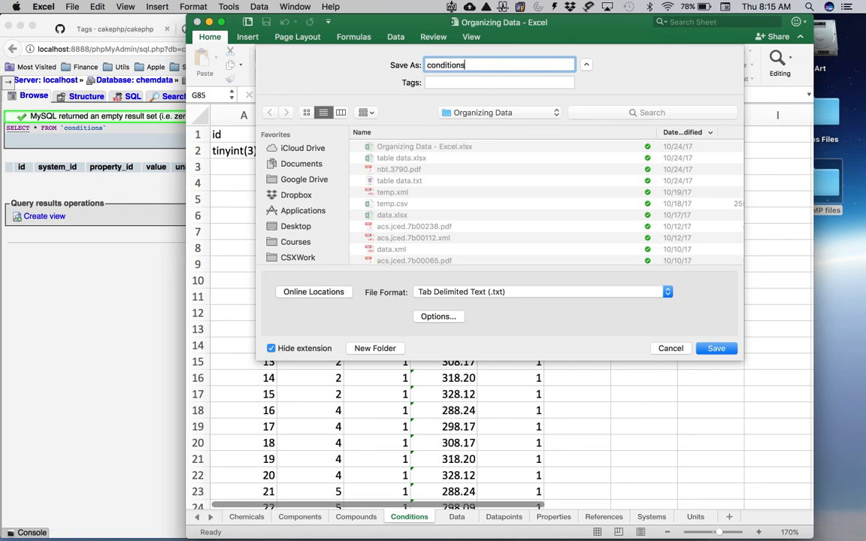
{"action": "left_click", "coordinate": [295, 228]}
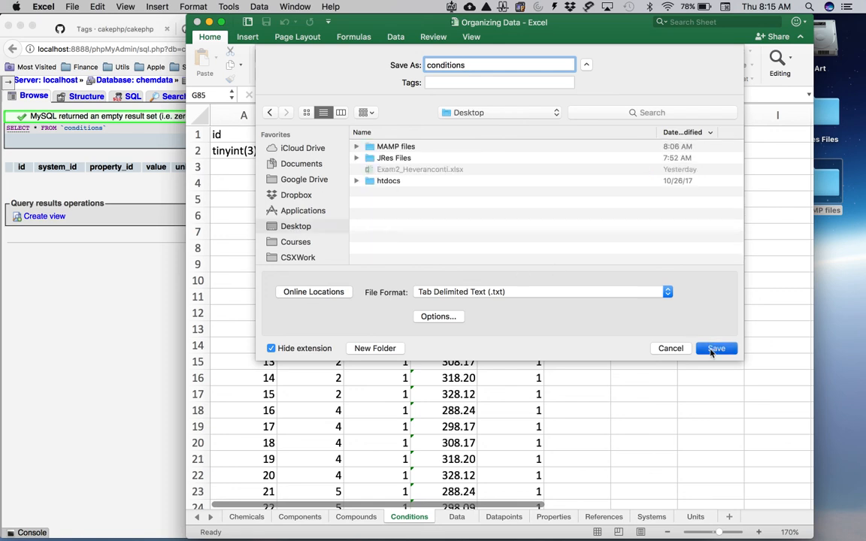
{"action": "left_click", "coordinate": [714, 349]}
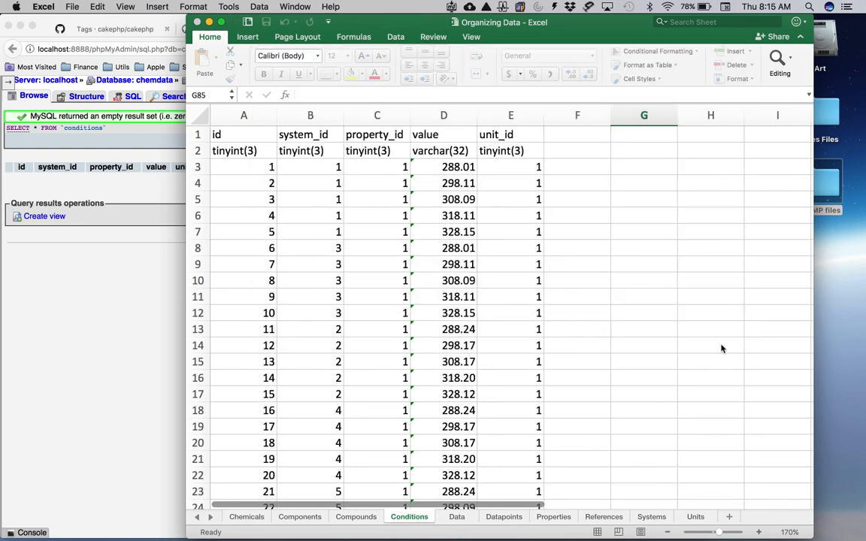
{"action": "left_click", "coordinate": [484, 221]}
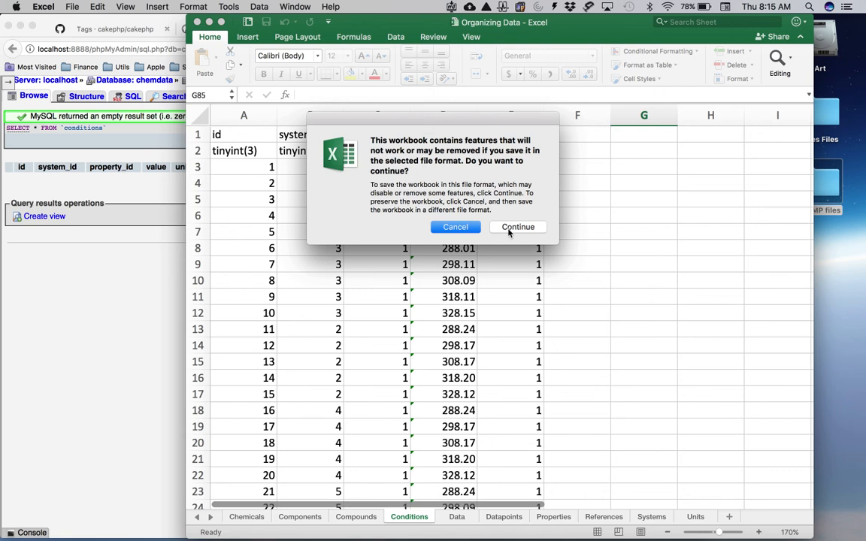
{"action": "left_click", "coordinate": [518, 227]}
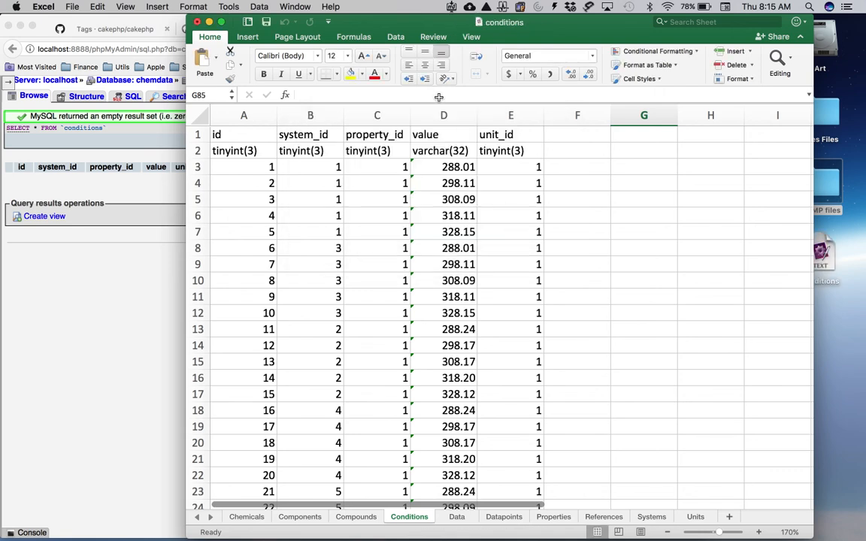
Step: Close the workbook without saving changes and open the exported conditions text file from the desktop in TextMate
{"action": "left_click", "coordinate": [197, 24]}
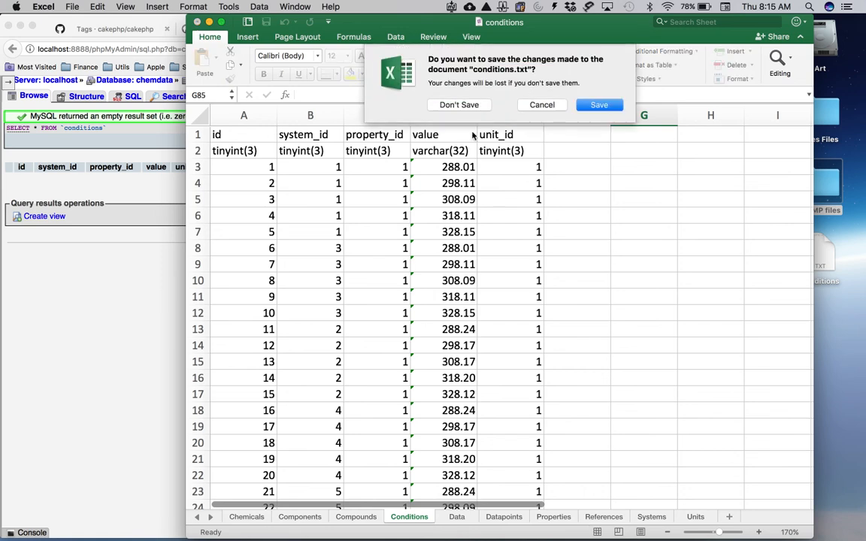
{"action": "left_click", "coordinate": [459, 106]}
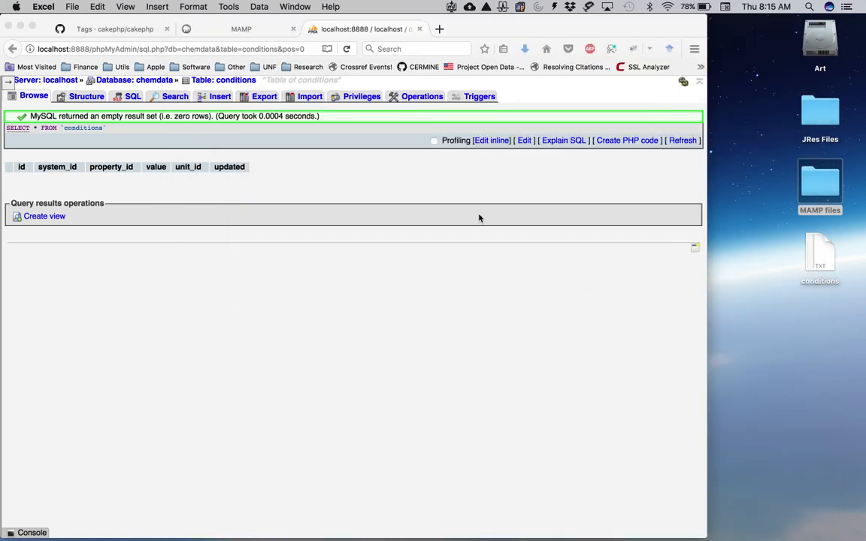
{"action": "left_click", "coordinate": [493, 209]}
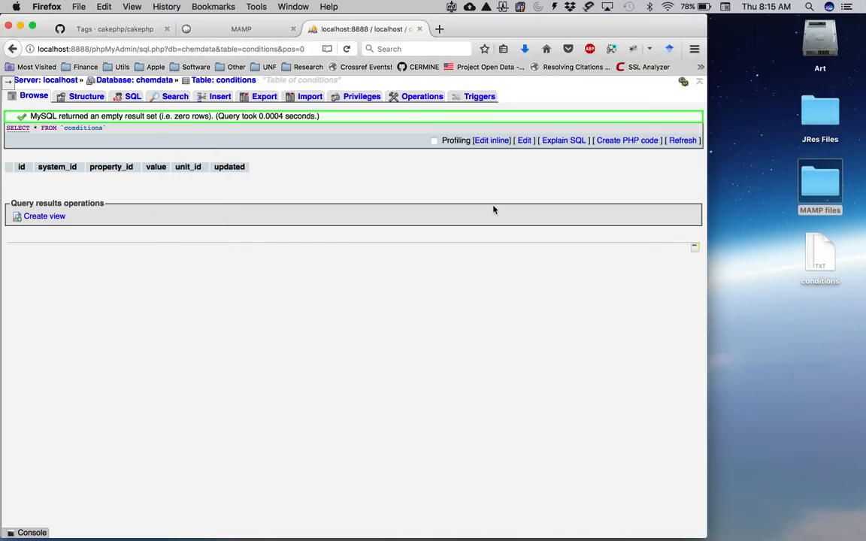
{"action": "left_click", "coordinate": [821, 259]}
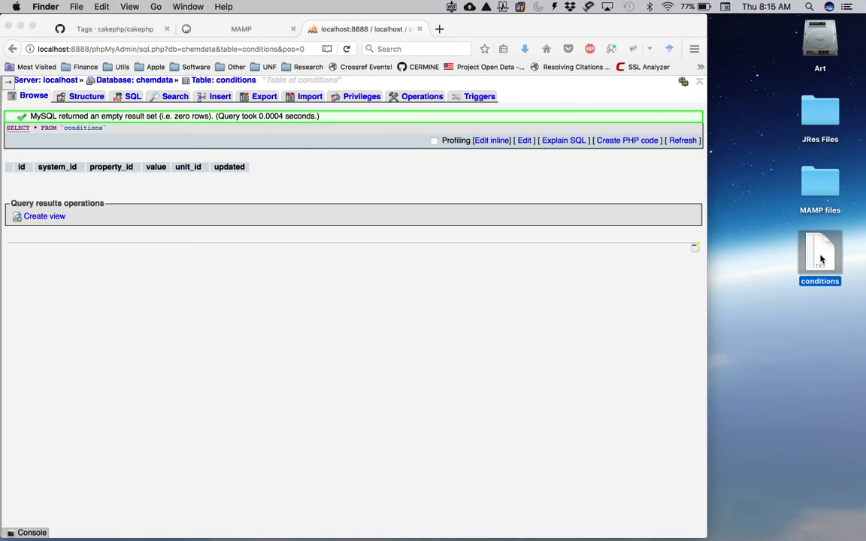
{"action": "double_click", "coordinate": [821, 260]}
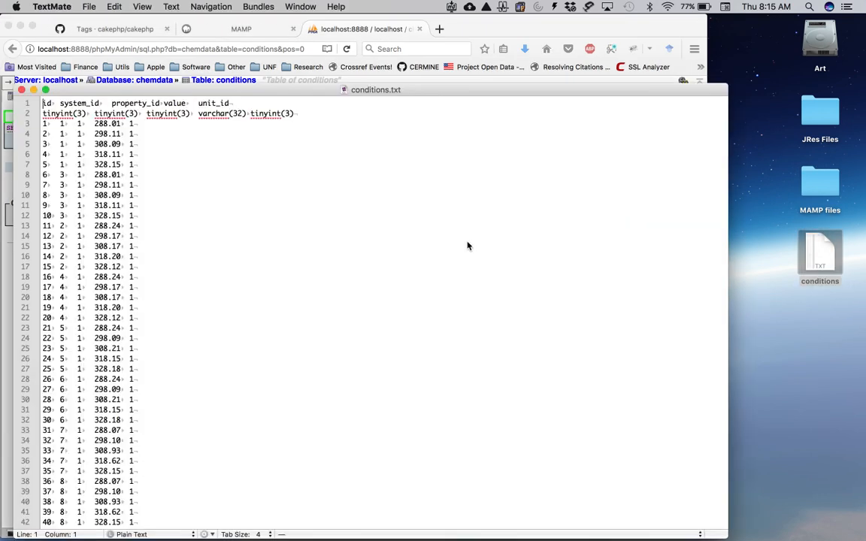
Step: Copy the header line of column names from conditions.txt into a new, empty TextMate document
{"action": "left_click_drag", "start_coordinate": [267, 89], "coordinate": [55, 55]}
{"action": "key", "text": "super+c"}
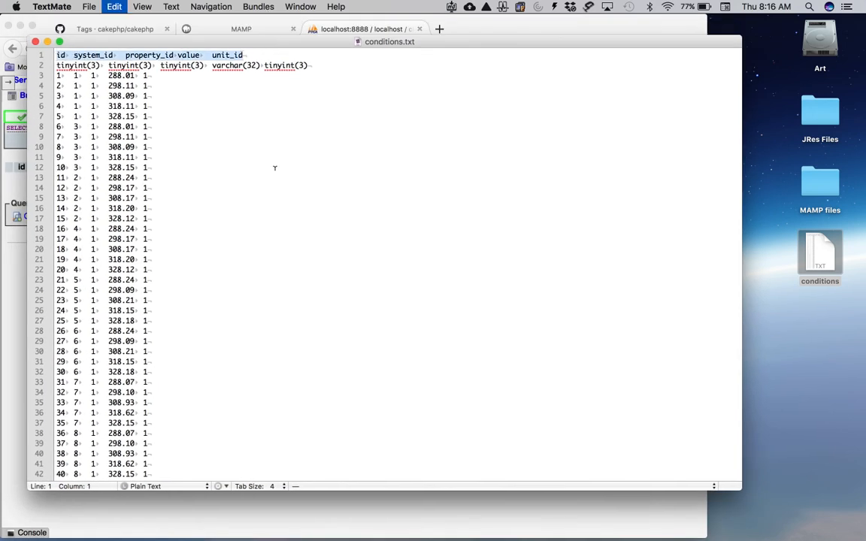
{"action": "left_click", "coordinate": [88, 7]}
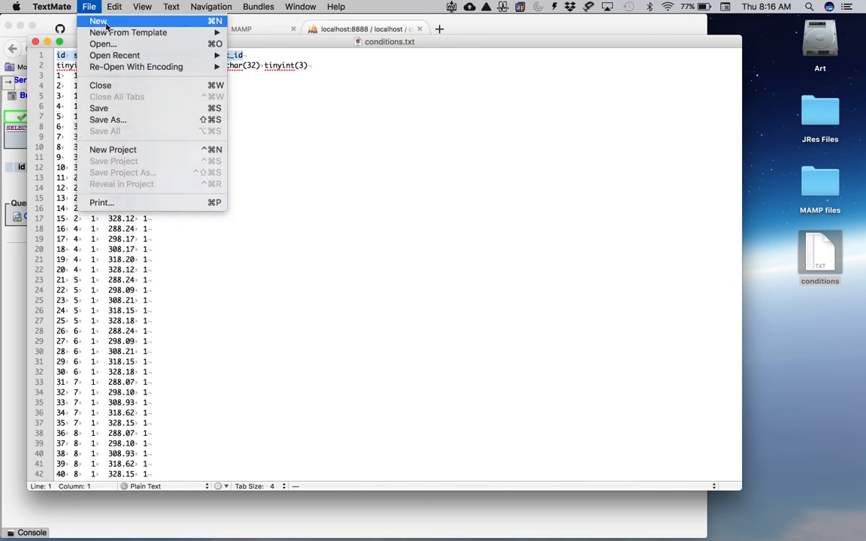
{"action": "left_click", "coordinate": [101, 23]}
{"action": "left_click_drag", "start_coordinate": [201, 61], "coordinate": [260, 142]}
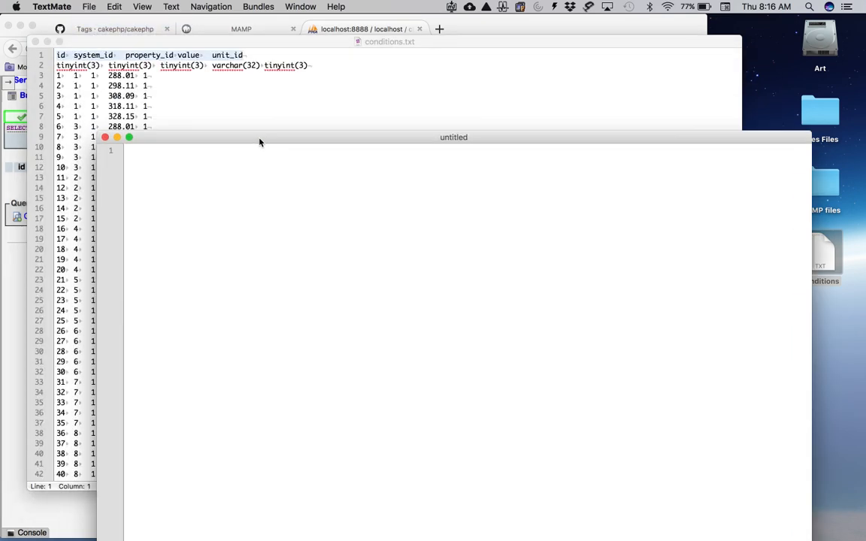
{"action": "key", "text": "super+v"}
Step: Replace the tabs between the column names with commas and copy the line id,system_id,property_id,value,unit_id
{"action": "double_click", "coordinate": [138, 151]}
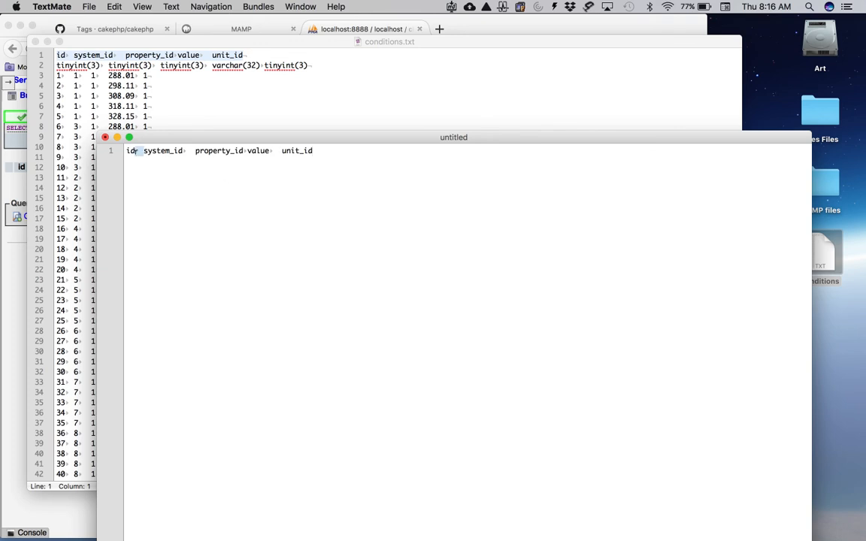
{"action": "type", "text": ","}
{"action": "double_click", "coordinate": [184, 151]}
{"action": "type", "text": ","}
{"action": "mouse_move", "coordinate": [248, 151]}
{"action": "left_mouse_down"}
{"action": "mouse_move", "coordinate": [232, 151]}
{"action": "mouse_move", "coordinate": [258, 151]}
{"action": "left_mouse_up"}
{"action": "left_click", "coordinate": [231, 152]}
{"action": "type", "text": ","}
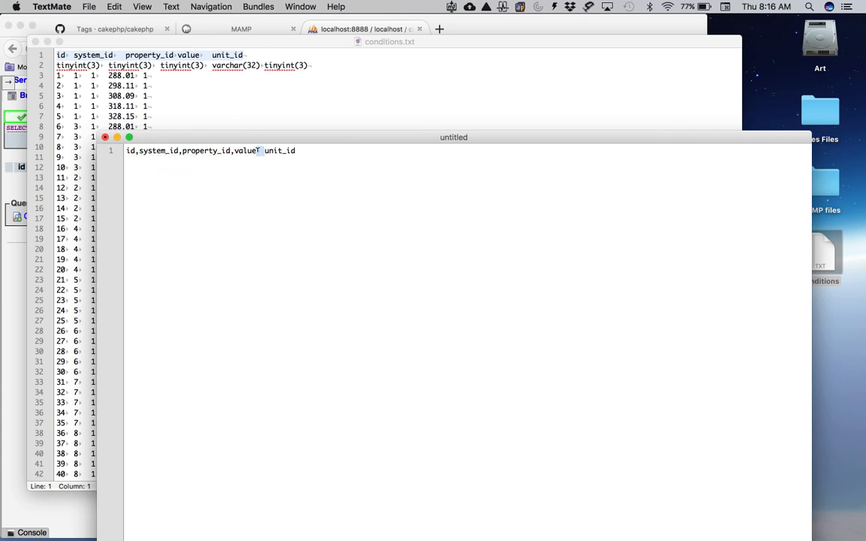
{"action": "type", "text": ","}
{"action": "left_click_drag", "start_coordinate": [298, 154], "coordinate": [109, 138]}
{"action": "key", "text": "super+c"}
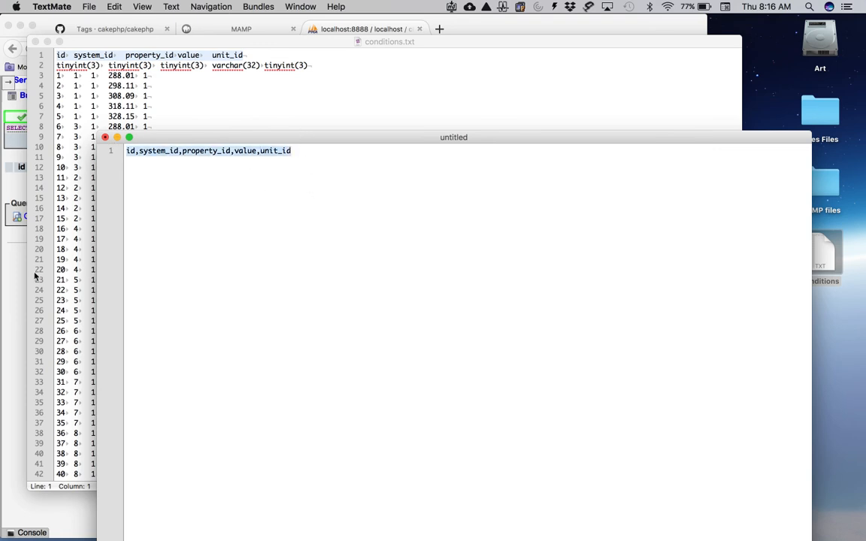
Step: Switch to phpMyAdmin in Firefox and choose conditions.txt from the Desktop as the file to import into the conditions table
{"action": "left_click", "coordinate": [9, 251]}
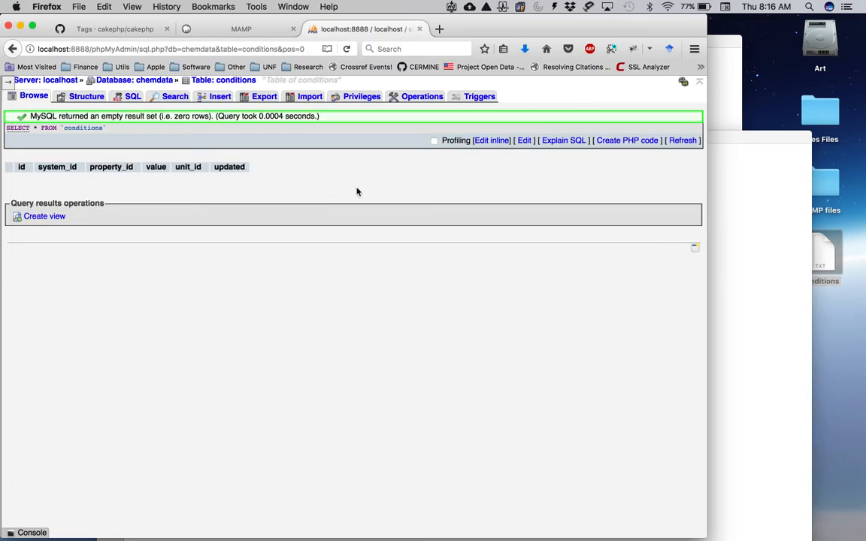
{"action": "left_click", "coordinate": [306, 98]}
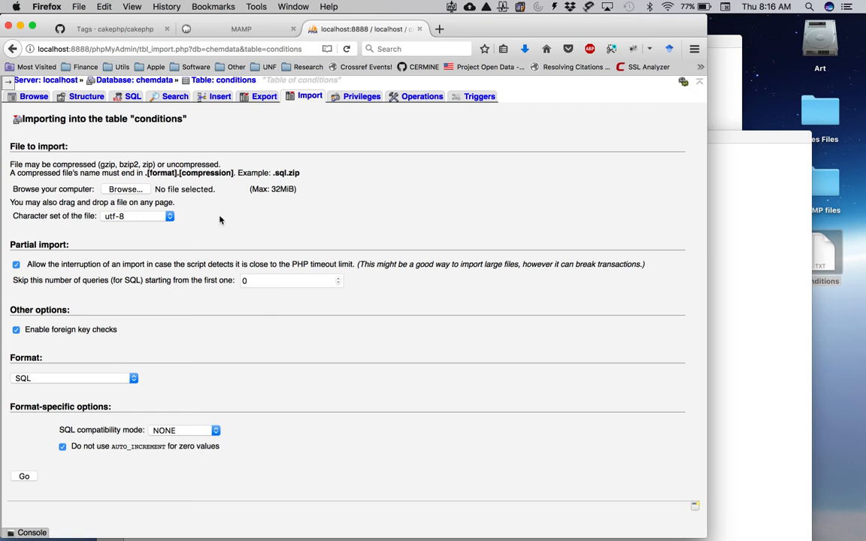
{"action": "left_click", "coordinate": [136, 191]}
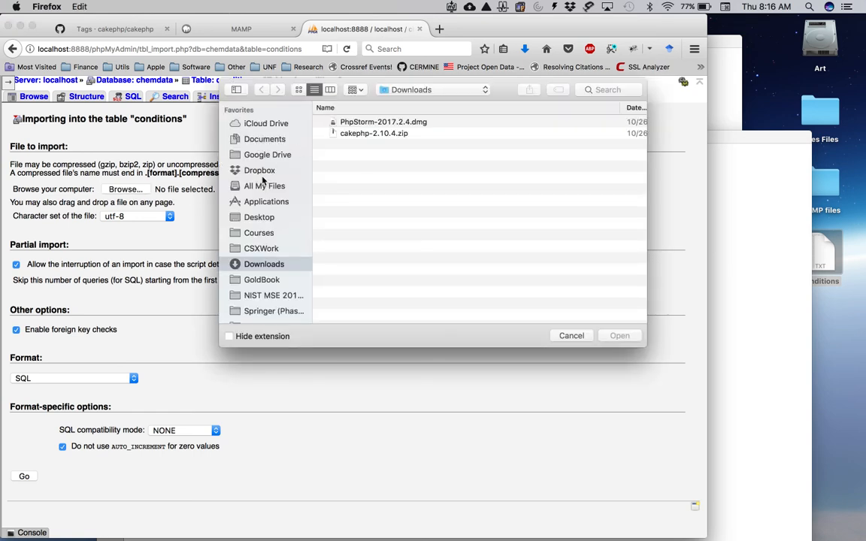
{"action": "left_click", "coordinate": [233, 218]}
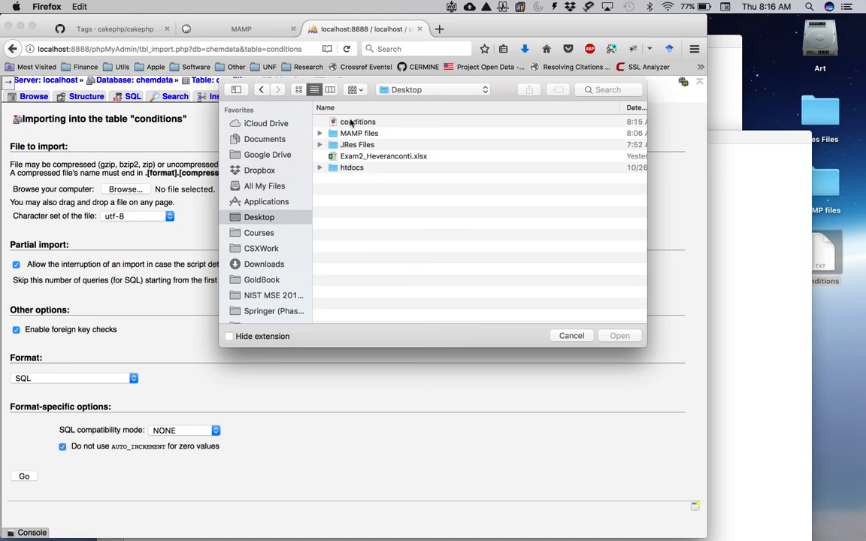
{"action": "double_click", "coordinate": [316, 114]}
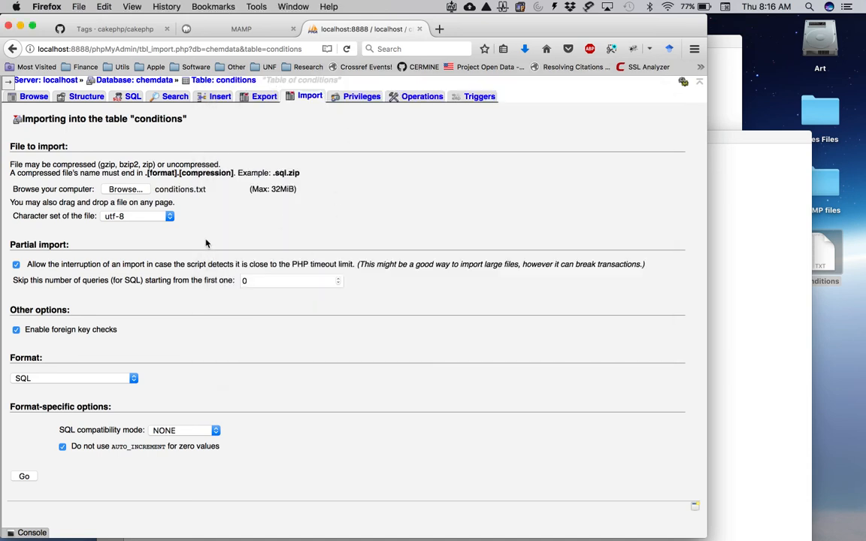
Step: Set the import to skip the first 2 queries and use the CSV format
{"action": "left_click", "coordinate": [338, 279]}
{"action": "left_click", "coordinate": [339, 279]}
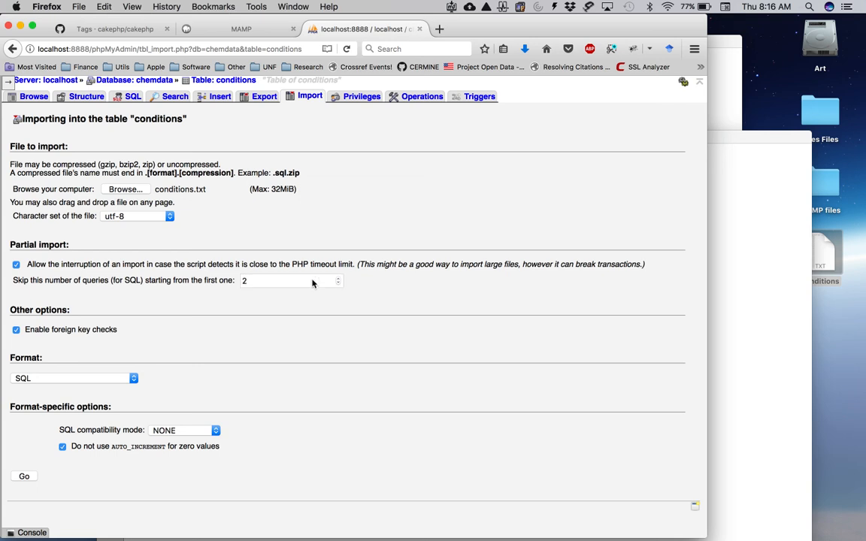
{"action": "left_click", "coordinate": [77, 380]}
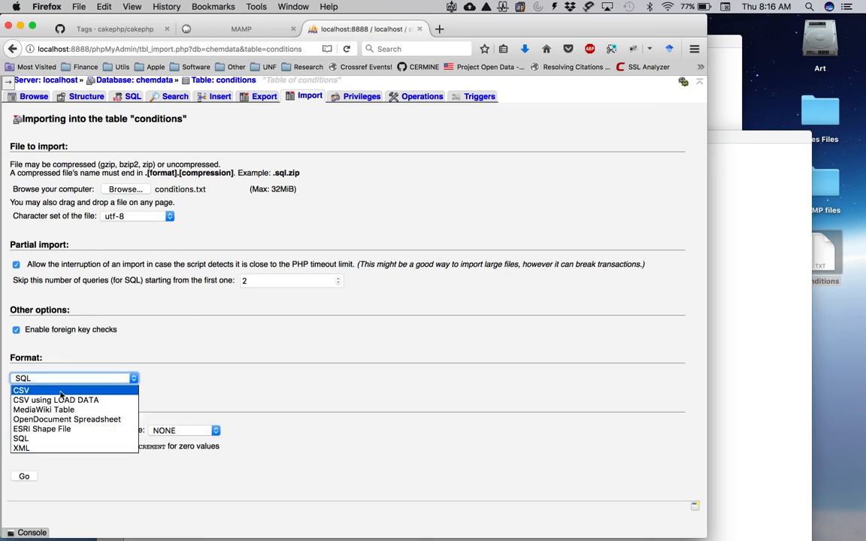
{"action": "left_click", "coordinate": [61, 393]}
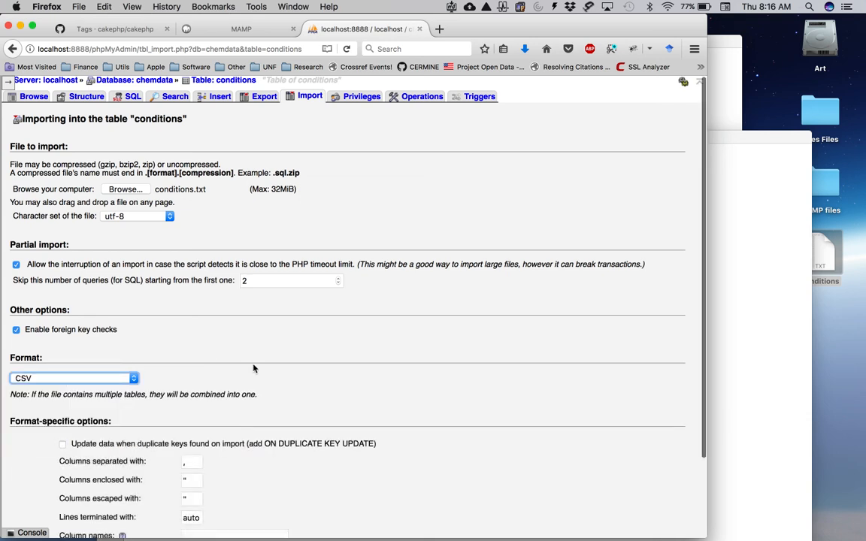
Step: Set the column separator for the CSV import to a tab, \t
{"action": "scroll", "coordinate": [253, 367], "scroll_direction": "down", "scroll_amount": 3}
{"action": "left_click", "coordinate": [188, 371]}
{"action": "key", "text": "BackSpace"}
{"action": "type", "text": "\\t"}
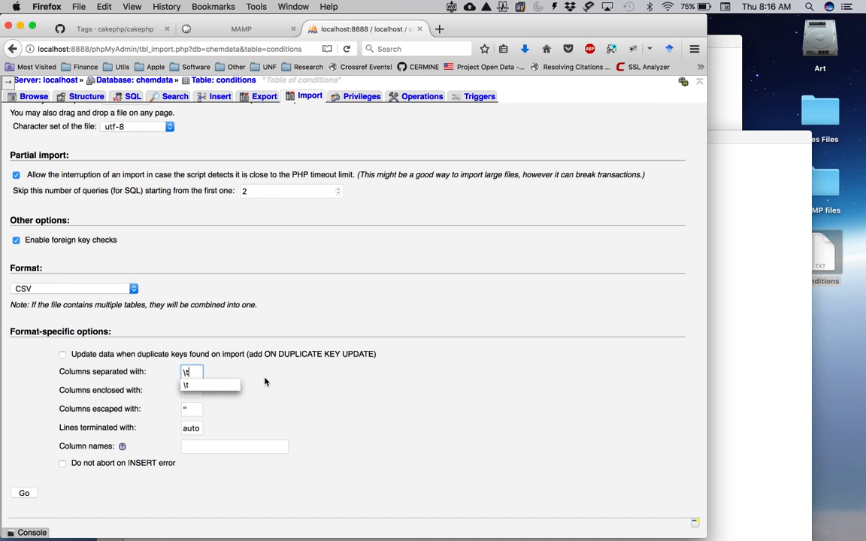
{"action": "left_click", "coordinate": [264, 382]}
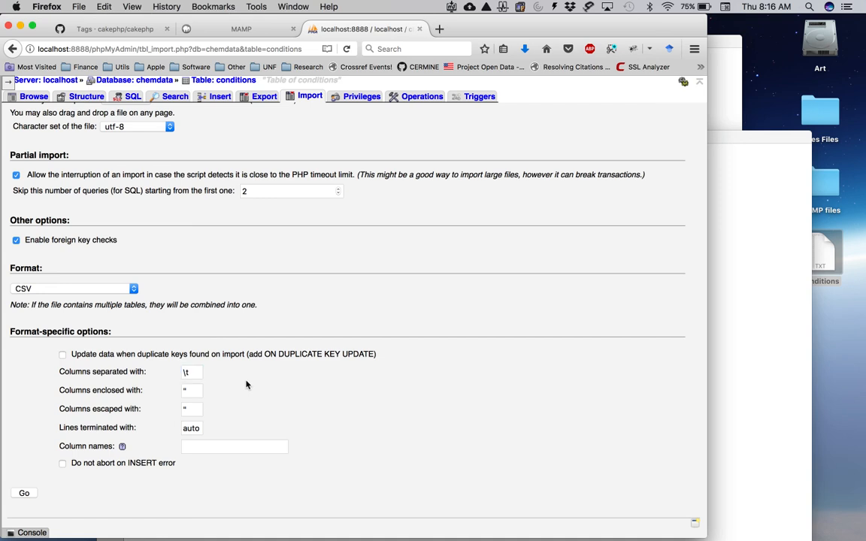
Step: Paste id,system_id,property_id,value,unit_id as the column names and run the import into the conditions table
{"action": "left_click", "coordinate": [196, 444]}
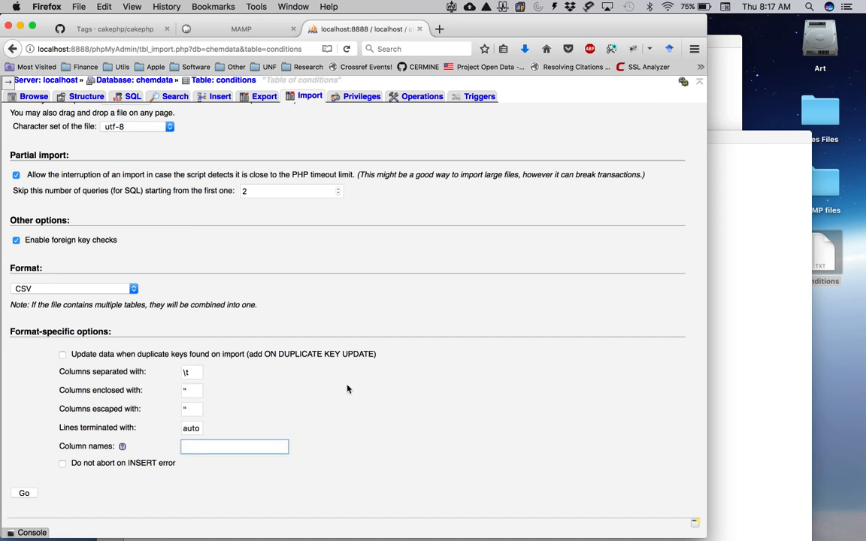
{"action": "key", "text": "super+v"}
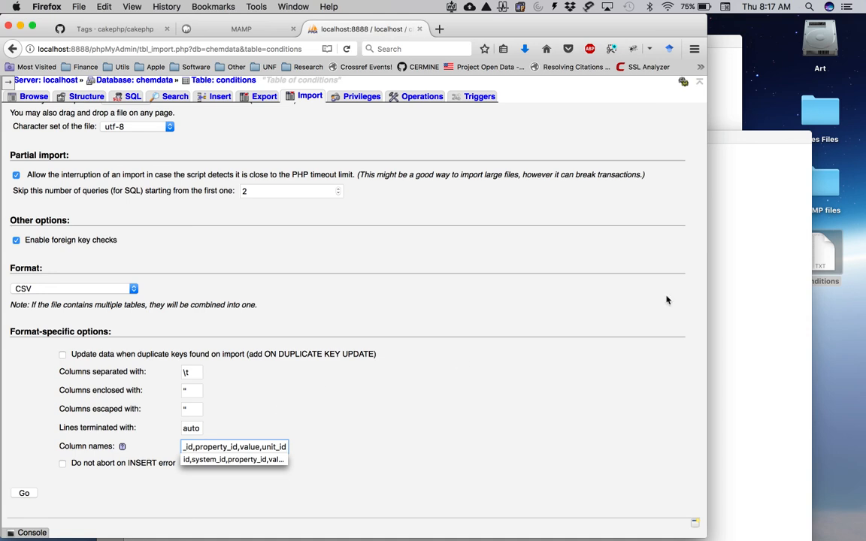
{"action": "left_click", "coordinate": [742, 259]}
{"action": "left_click", "coordinate": [30, 333]}
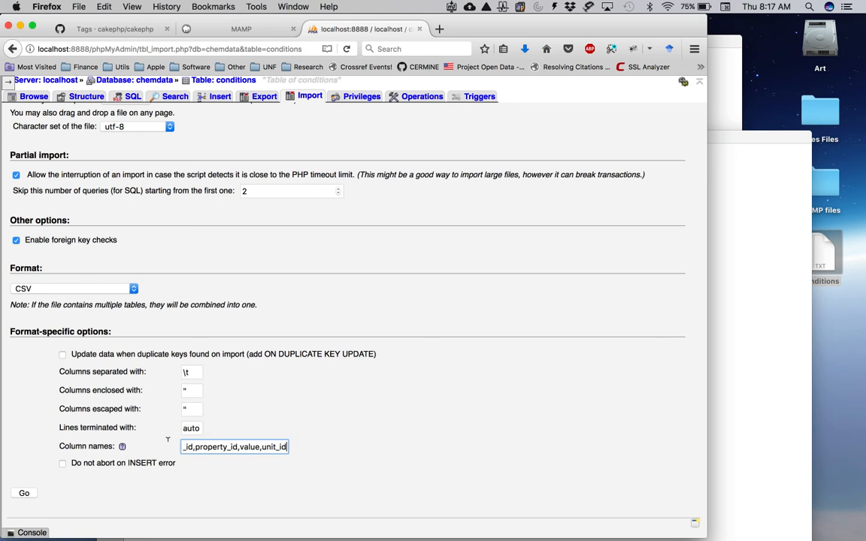
{"action": "left_click", "coordinate": [23, 494]}
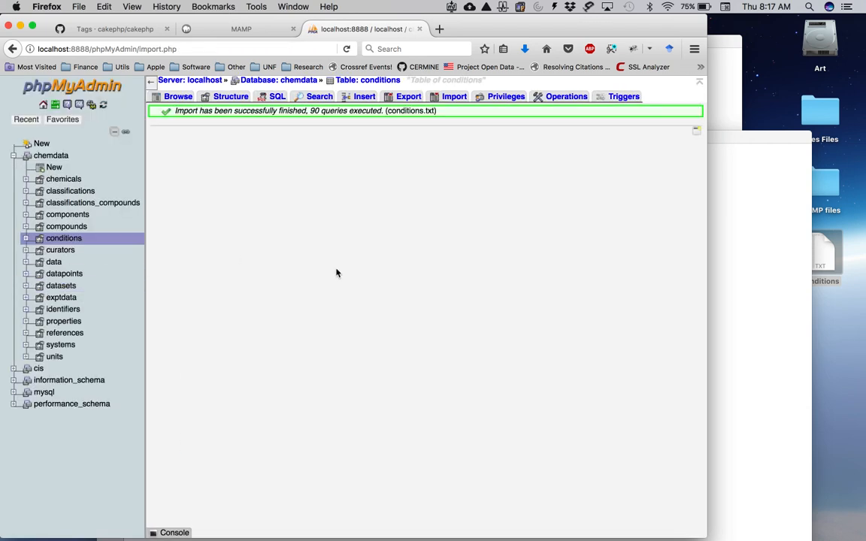
Step: Browse the conditions table and look through the imported rows
{"action": "left_click", "coordinate": [180, 98]}
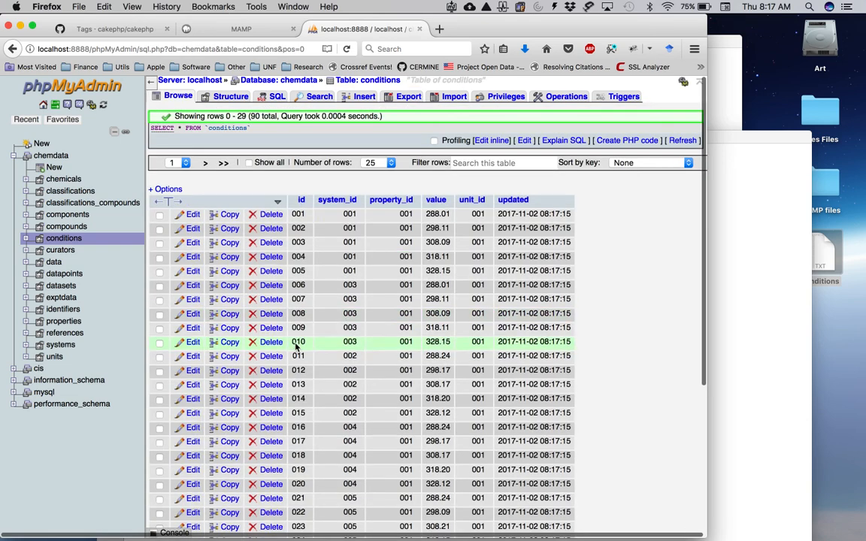
{"action": "scroll", "coordinate": [638, 293], "scroll_direction": "down", "scroll_amount": 3}
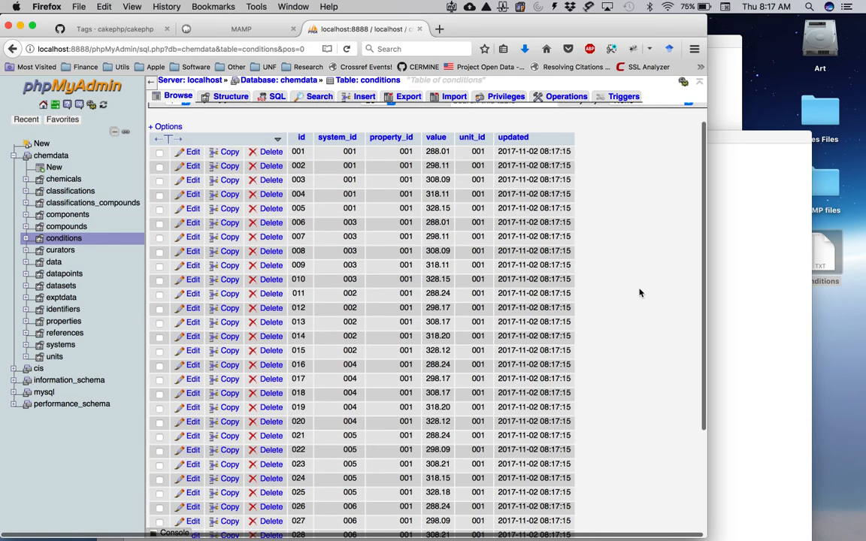
{"action": "scroll", "coordinate": [639, 292], "scroll_direction": "down", "scroll_amount": 4}
{"action": "scroll", "coordinate": [640, 293], "scroll_direction": "up", "scroll_amount": 7}
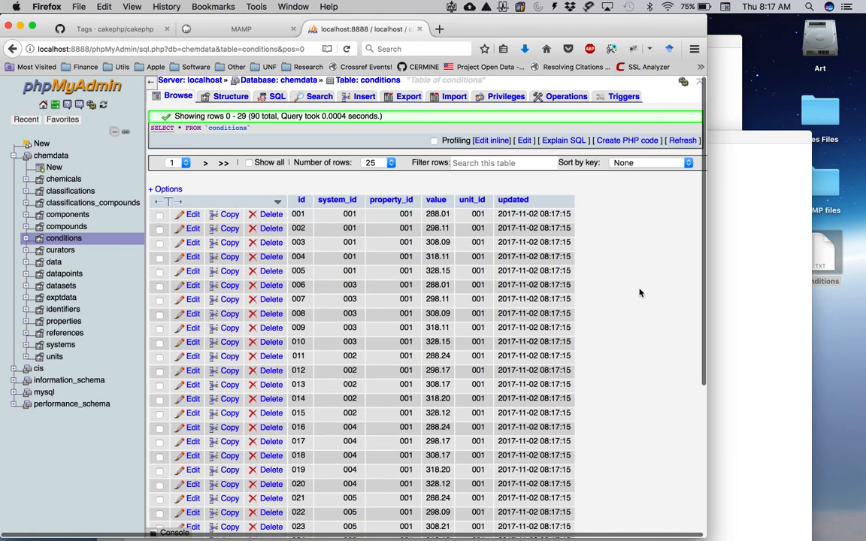